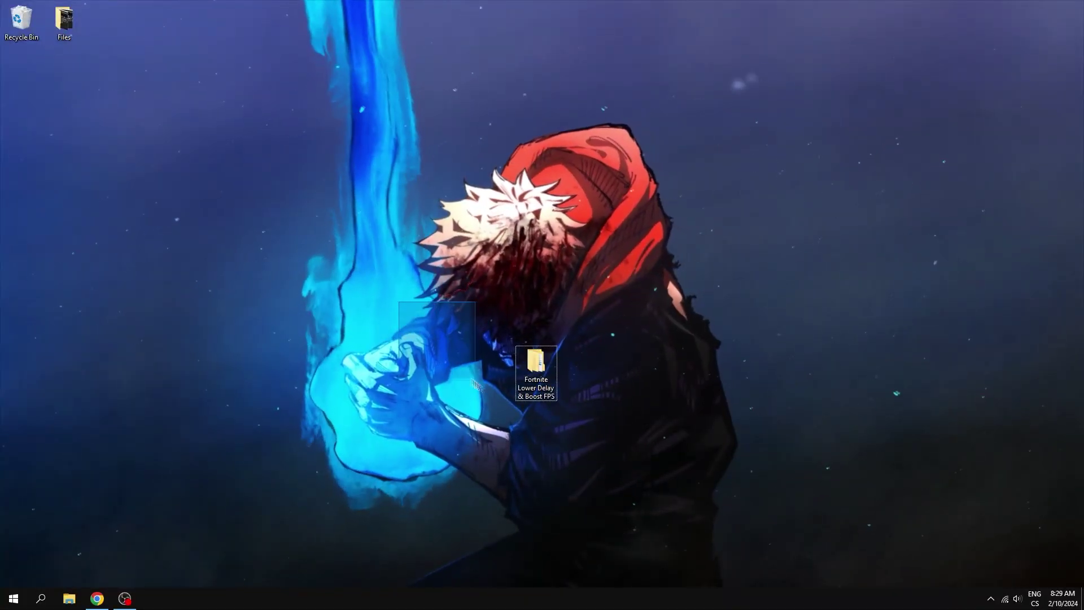
# Open the Fortnite Lower Delay & Boost FPS folder on the desktop and search Windows for the restore point setting.
pyautogui.doubleClick(536, 367)
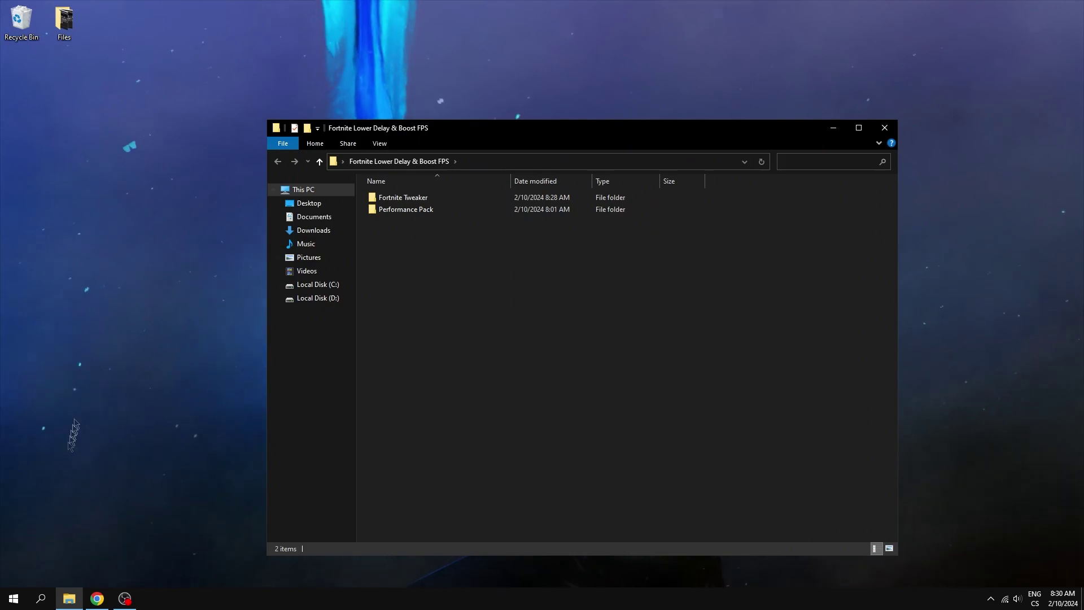
pyautogui.click(41, 599)
pyautogui.write('res')
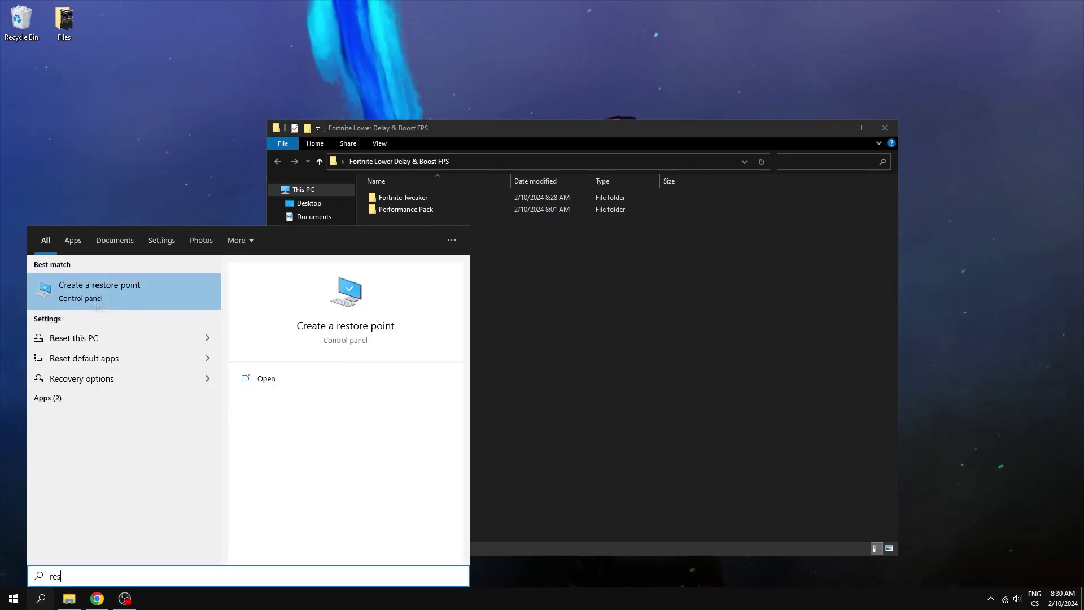
pyautogui.click(574, 334)
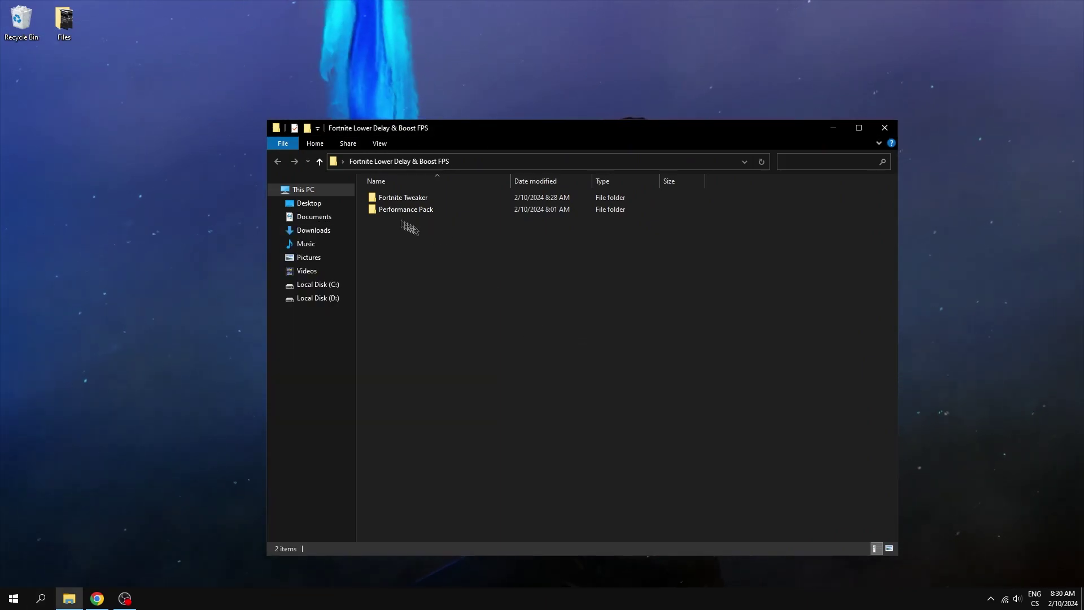
# Launch Fortnite Tweaker.exe from the Fortnite Tweaker folder.
pyautogui.doubleClick(418, 203)
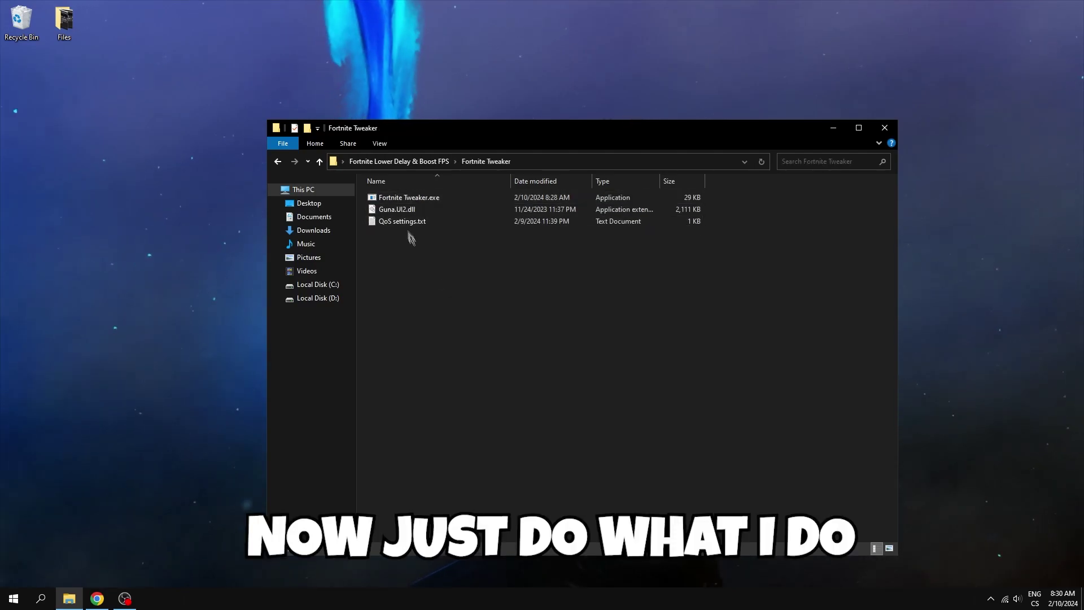
pyautogui.click(394, 201)
pyautogui.doubleClick(394, 198)
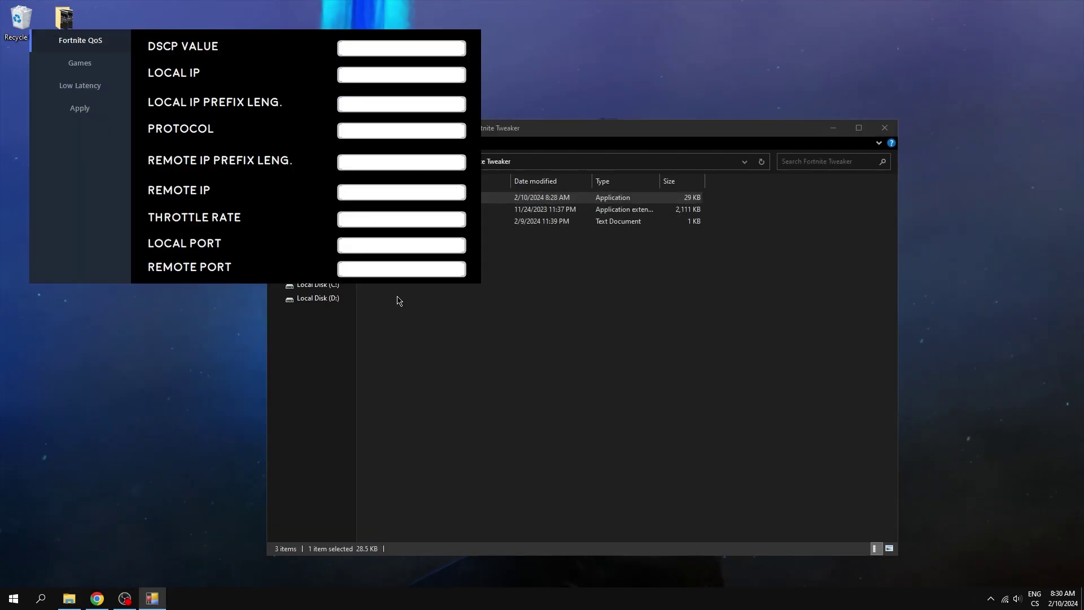
# Open QoS settings.txt from the same folder and arrange it beside the tweaker window, with the folder window out of the way.
pyautogui.click(511, 312)
pyautogui.doubleClick(398, 222)
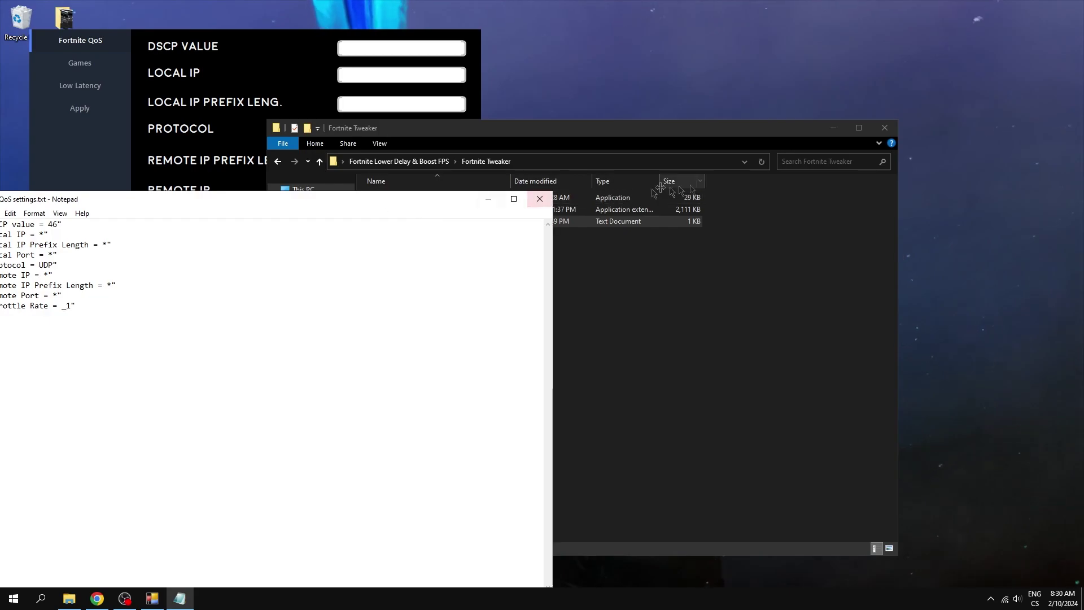
pyautogui.click(879, 135)
pyautogui.moveTo(185, 205); pyautogui.dragTo(909, 126)
pyautogui.moveTo(99, 212); pyautogui.dragTo(320, 341)
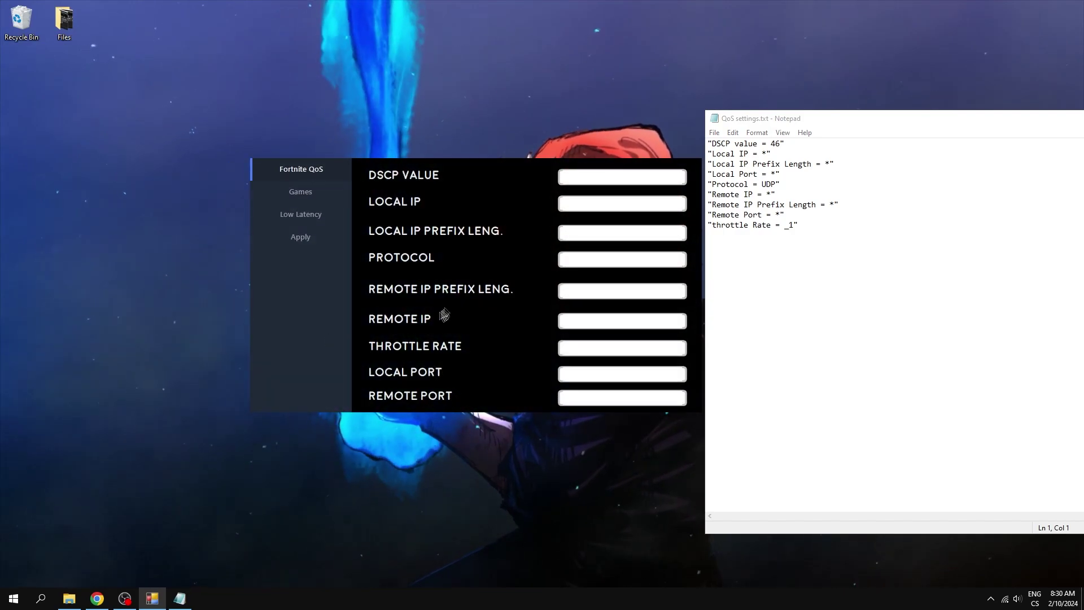
# Look through the tweaker's Games, Low Latency and Apply pages.
pyautogui.click(299, 193)
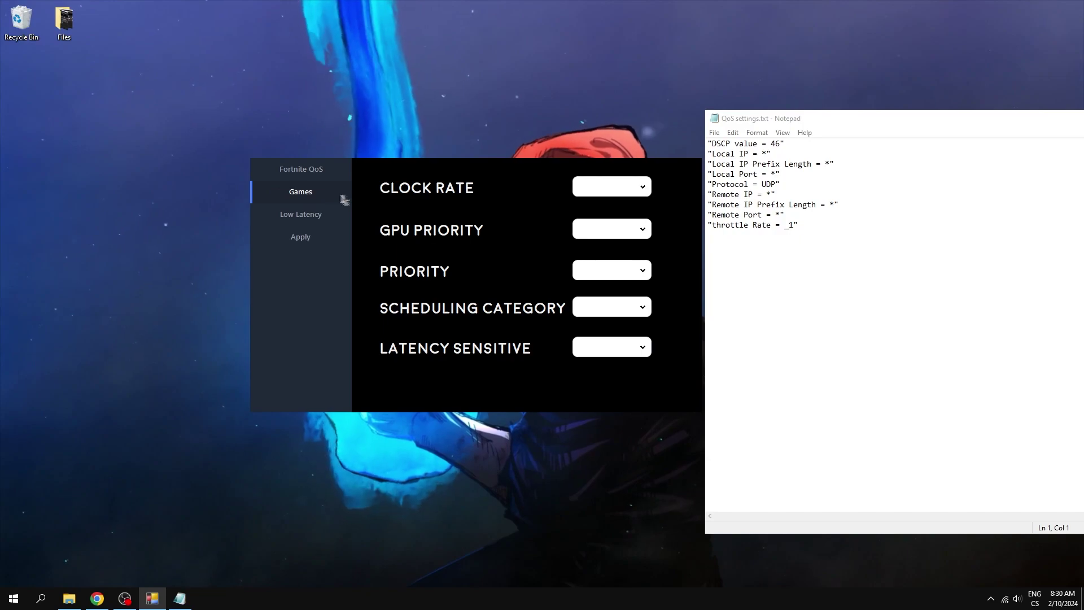
pyautogui.click(286, 214)
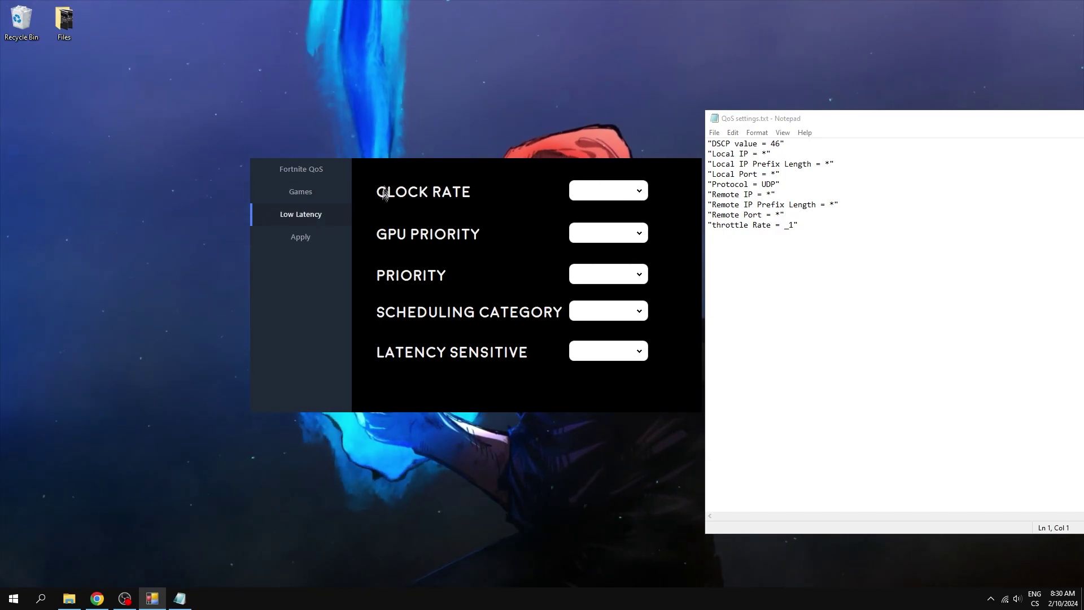
pyautogui.click(301, 240)
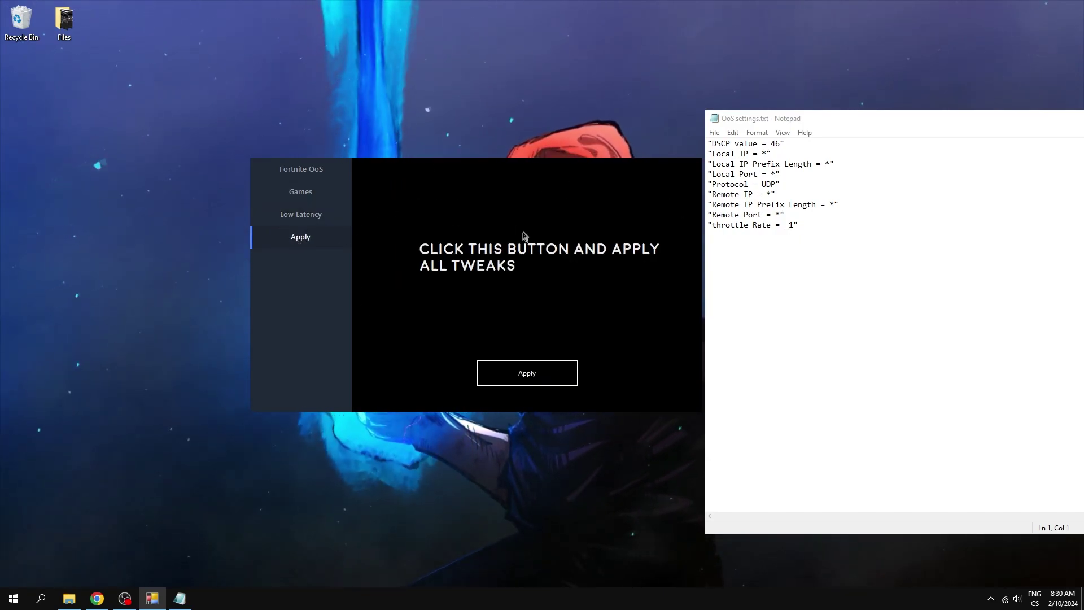
# In the Fortnite QoS settings, set the DSCP value to 46 and enter * for Local IP, Local IP Prefix Length and Local Port.
pyautogui.click(280, 174)
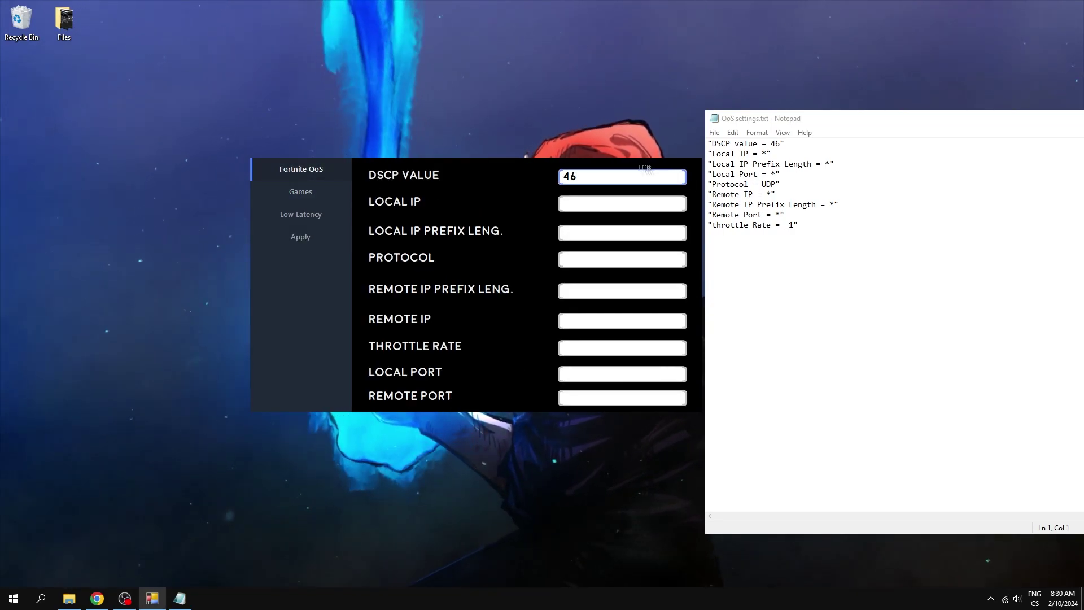
pyautogui.moveTo(771, 154); pyautogui.dragTo(690, 151)
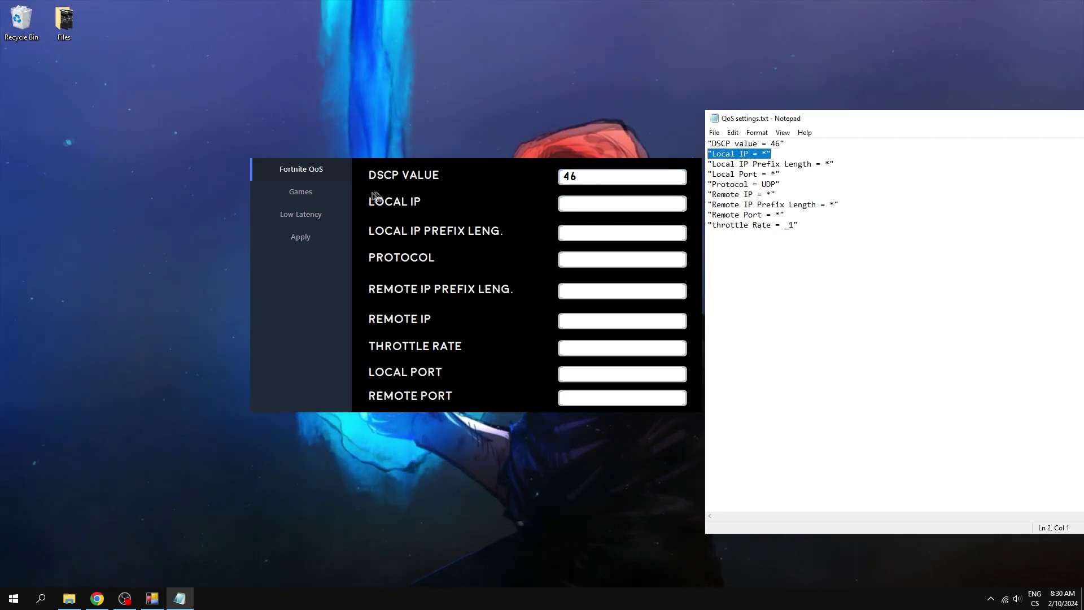
pyautogui.click(593, 205)
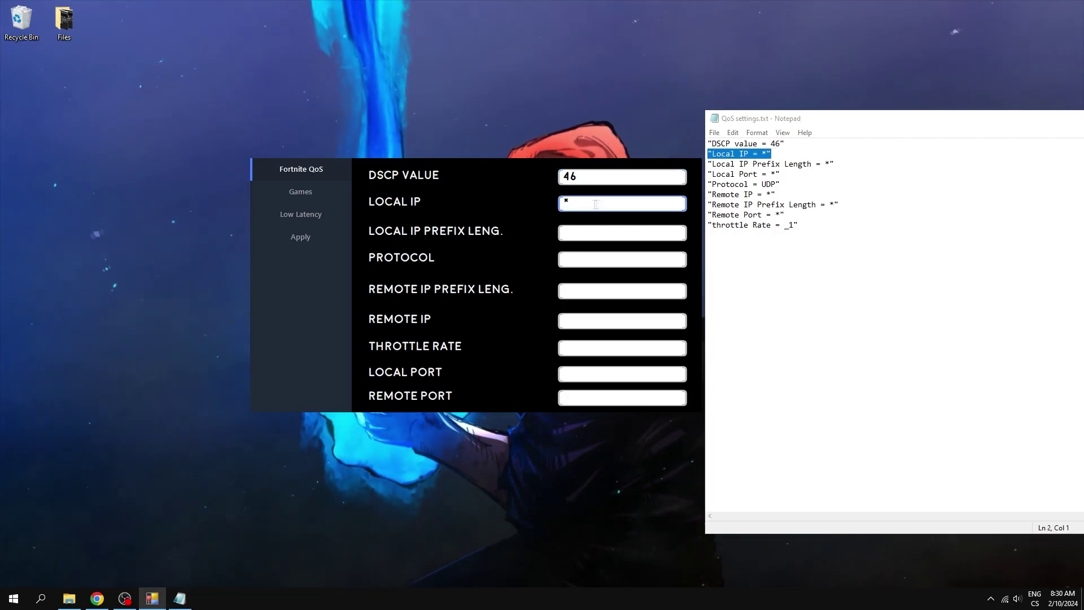
pyautogui.moveTo(851, 166); pyautogui.dragTo(693, 163)
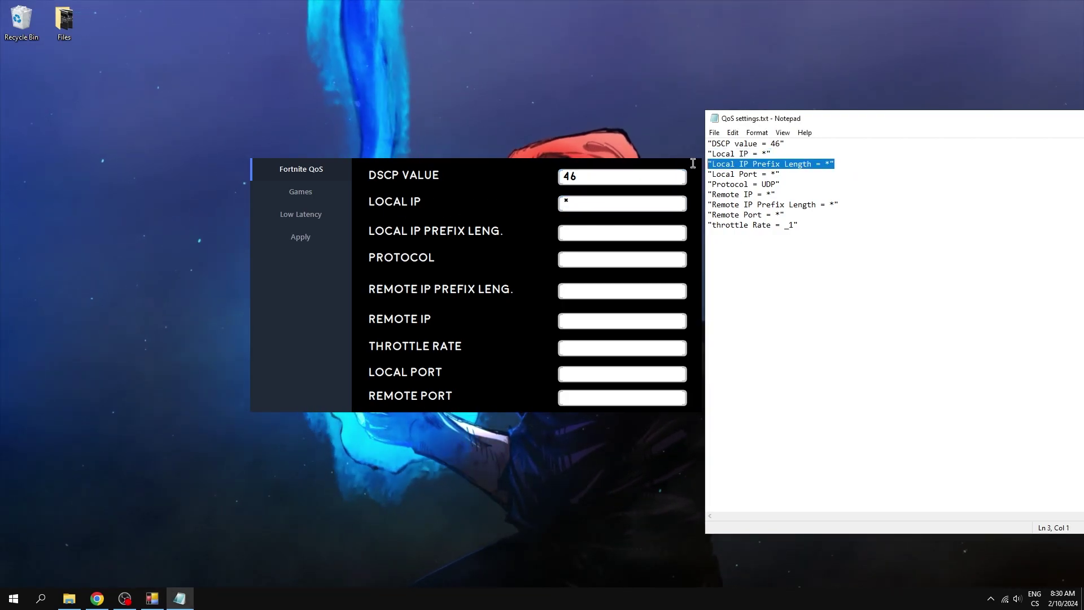
pyautogui.click(586, 231)
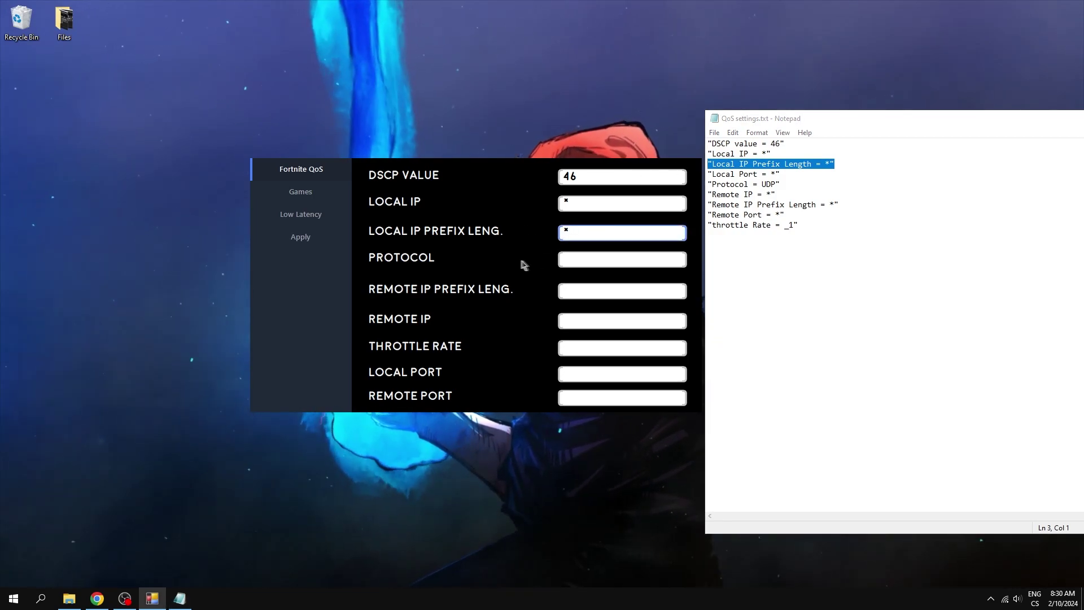
pyautogui.moveTo(797, 176); pyautogui.dragTo(700, 175)
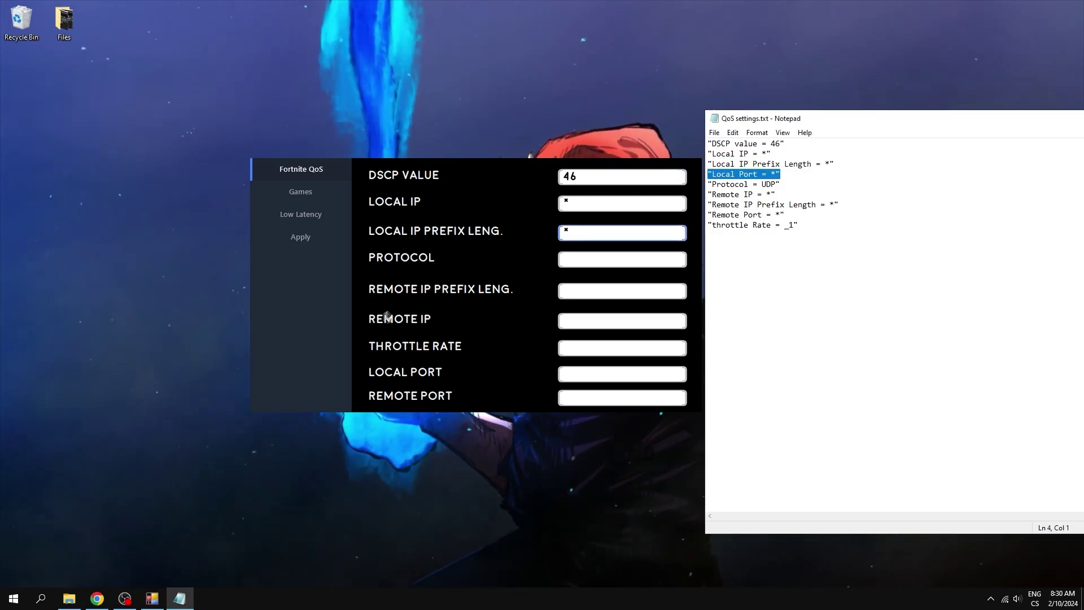
pyautogui.click(565, 371)
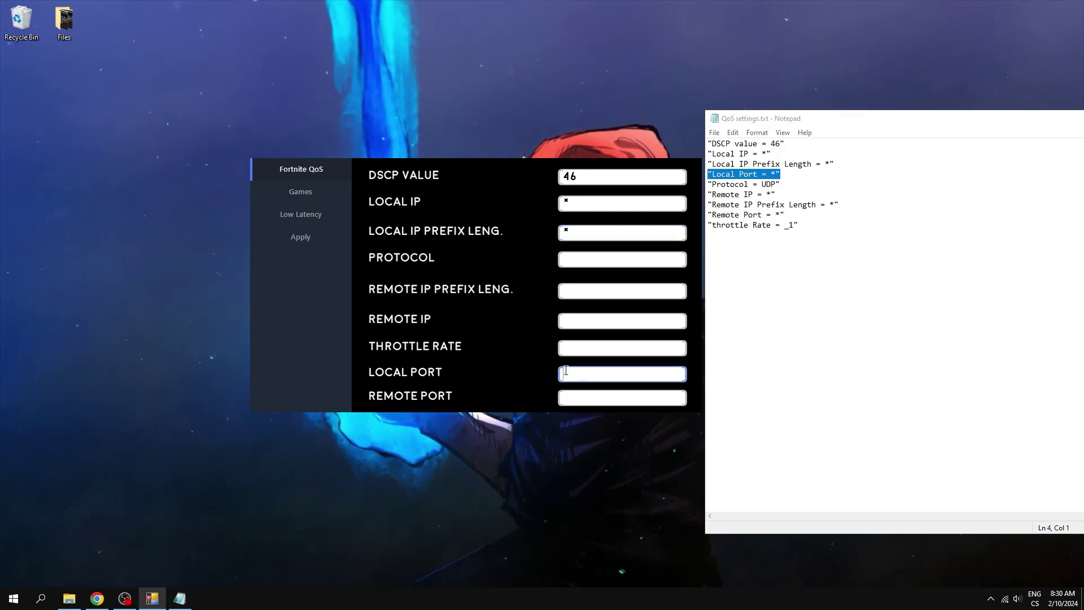
# Set the QoS protocol to UDP and enter * for Remote IP and Remote IP Prefix Length.
pyautogui.moveTo(782, 185); pyautogui.dragTo(677, 180)
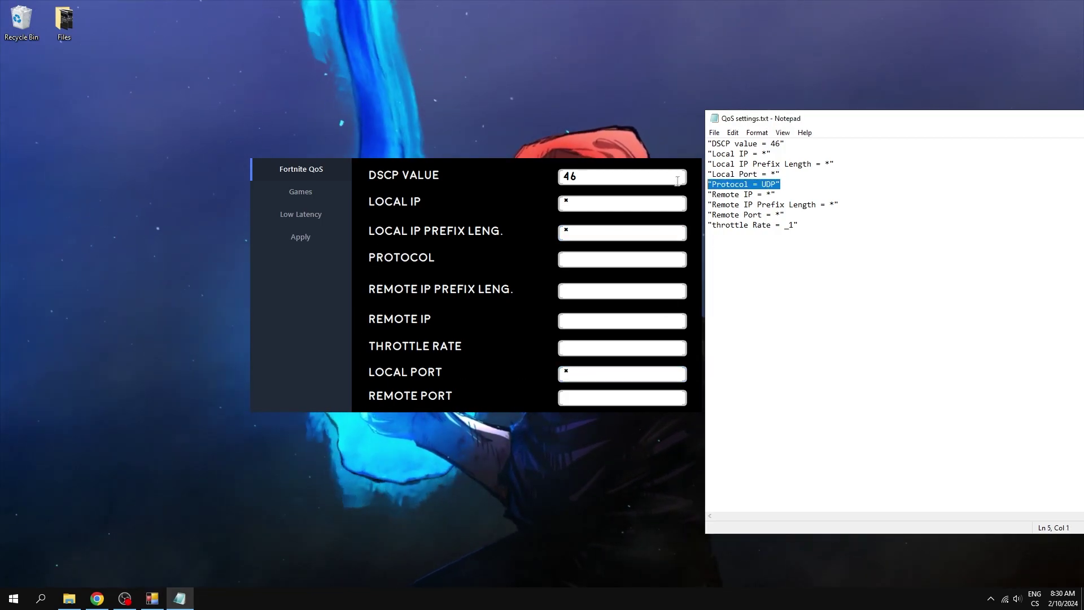
pyautogui.click(572, 257)
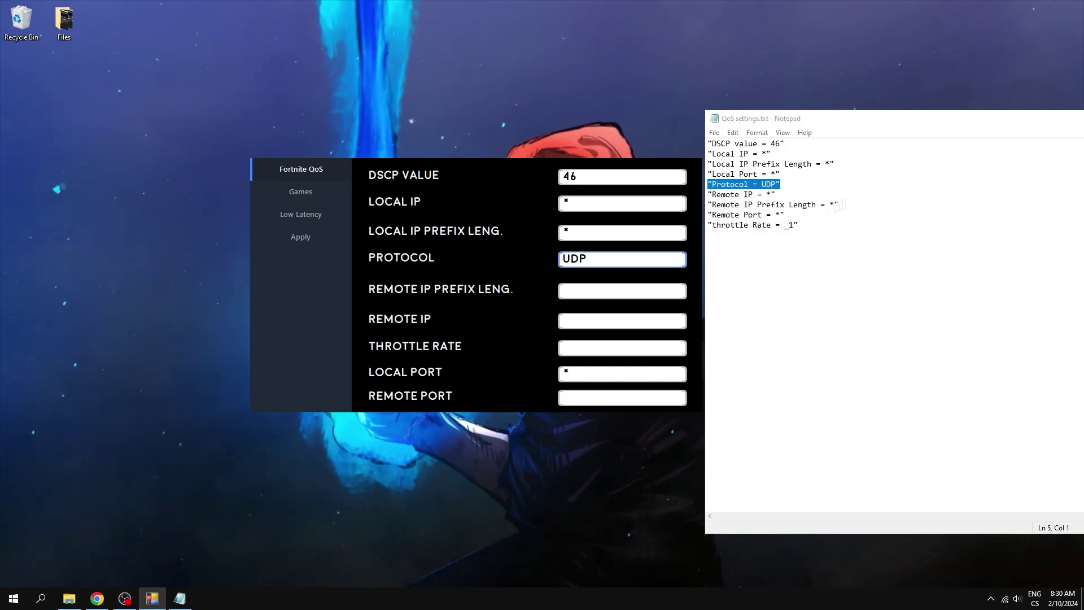
pyautogui.moveTo(784, 194); pyautogui.dragTo(709, 195)
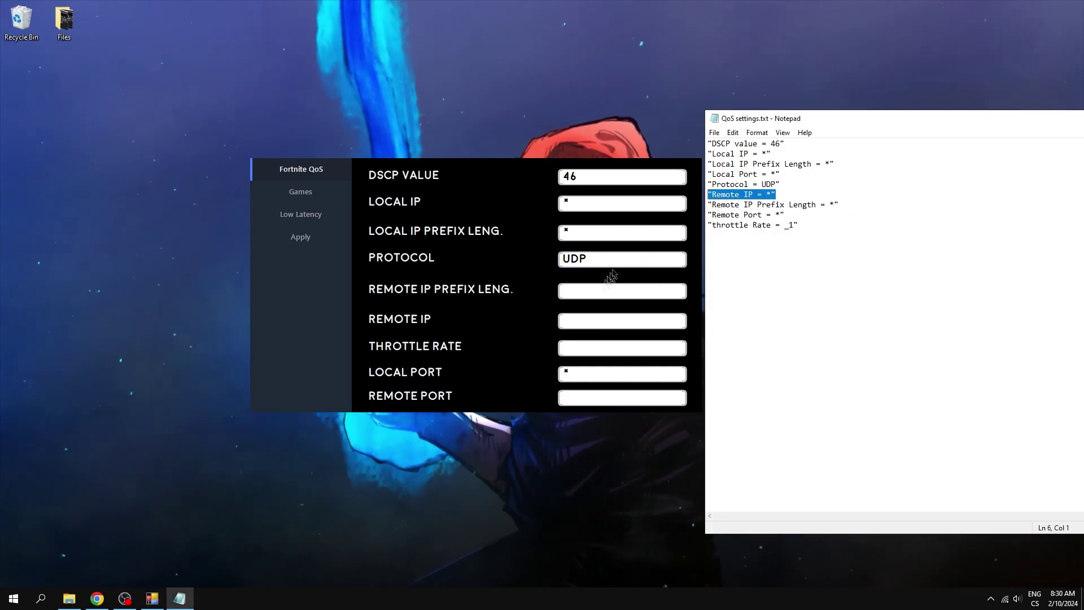
pyautogui.click(582, 326)
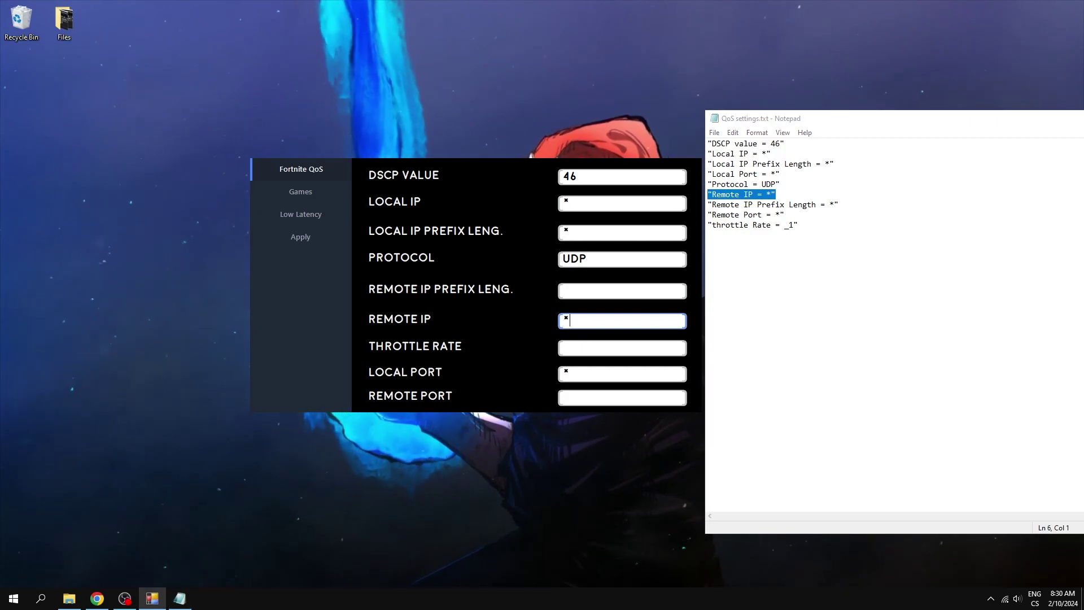
pyautogui.moveTo(840, 204); pyautogui.dragTo(709, 205)
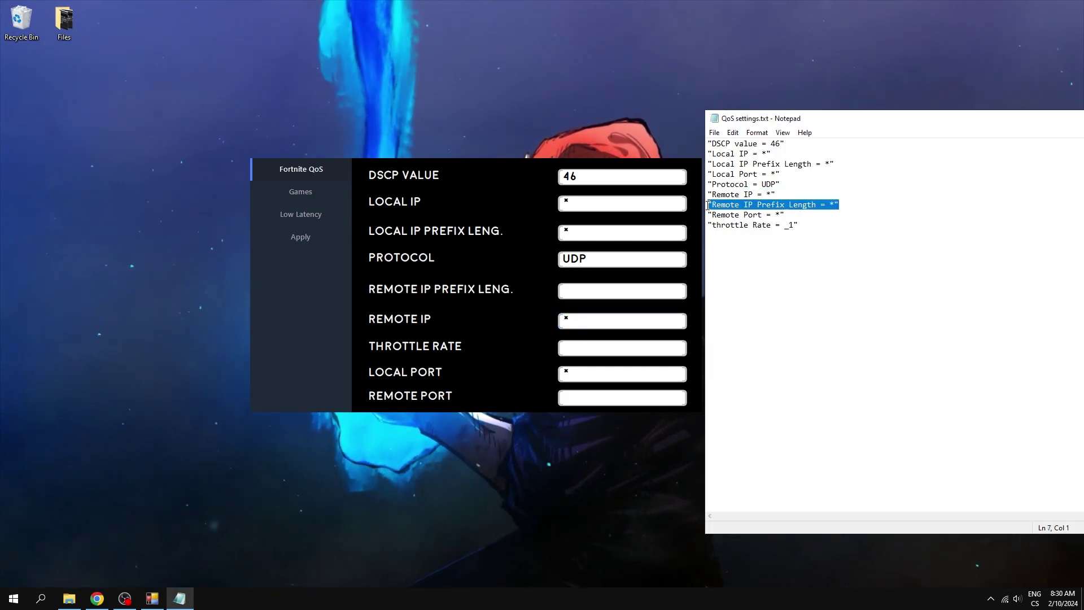
pyautogui.click(597, 291)
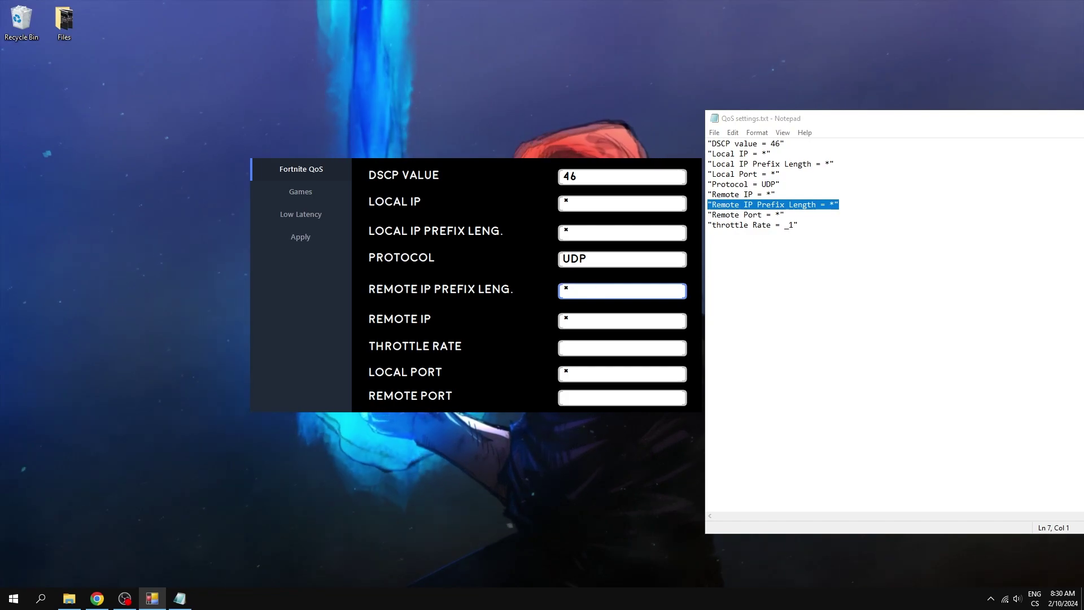
# Set the QoS throttle rate to _1 and the remote port to *.
pyautogui.moveTo(798, 225); pyautogui.dragTo(708, 225)
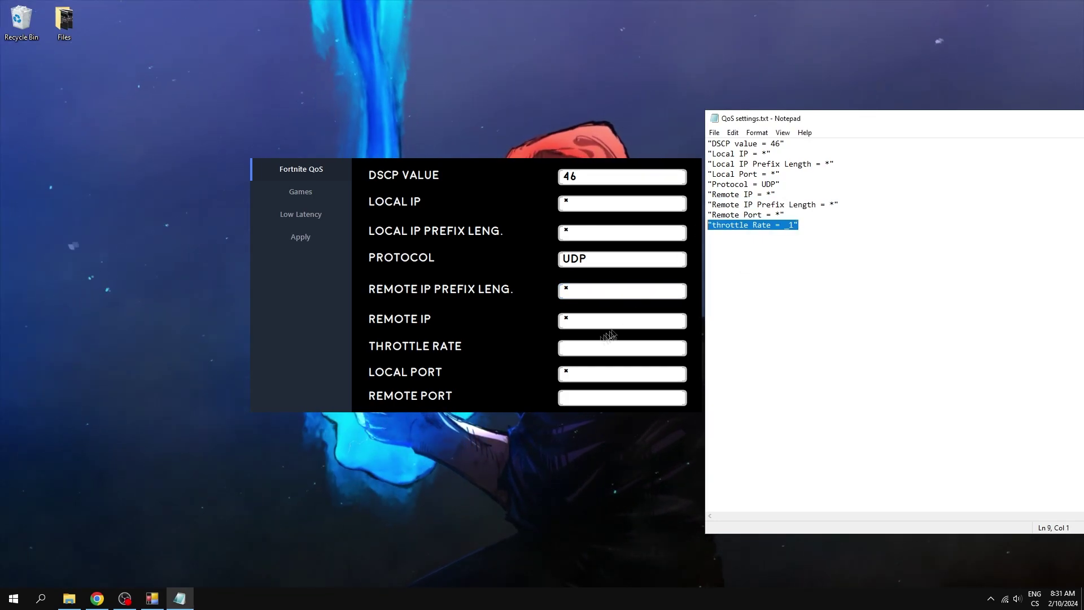
pyautogui.click(578, 349)
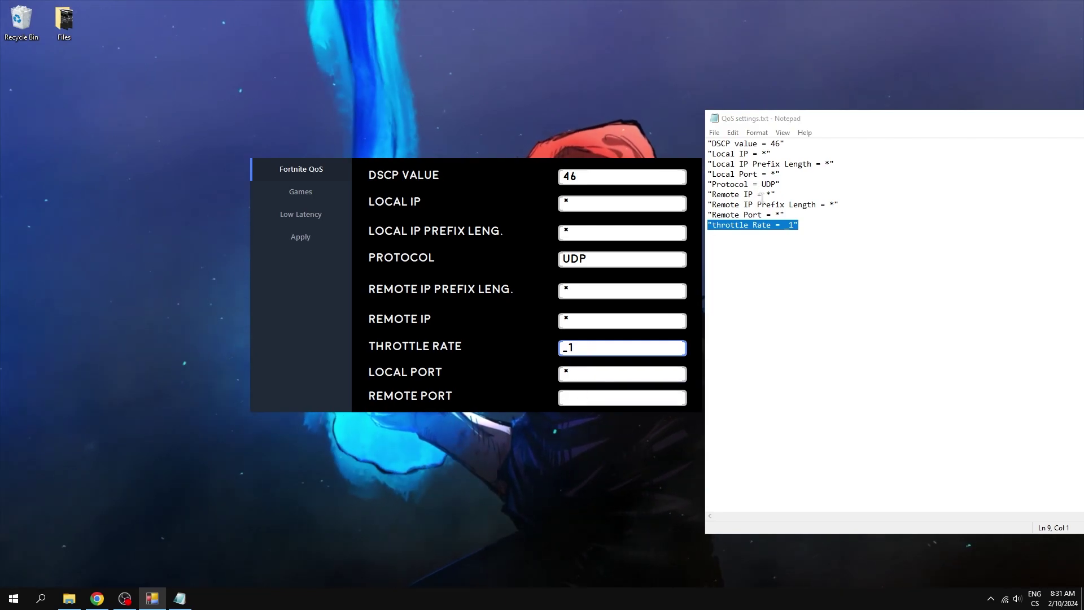
pyautogui.moveTo(784, 214); pyautogui.dragTo(708, 215)
pyautogui.click(594, 397)
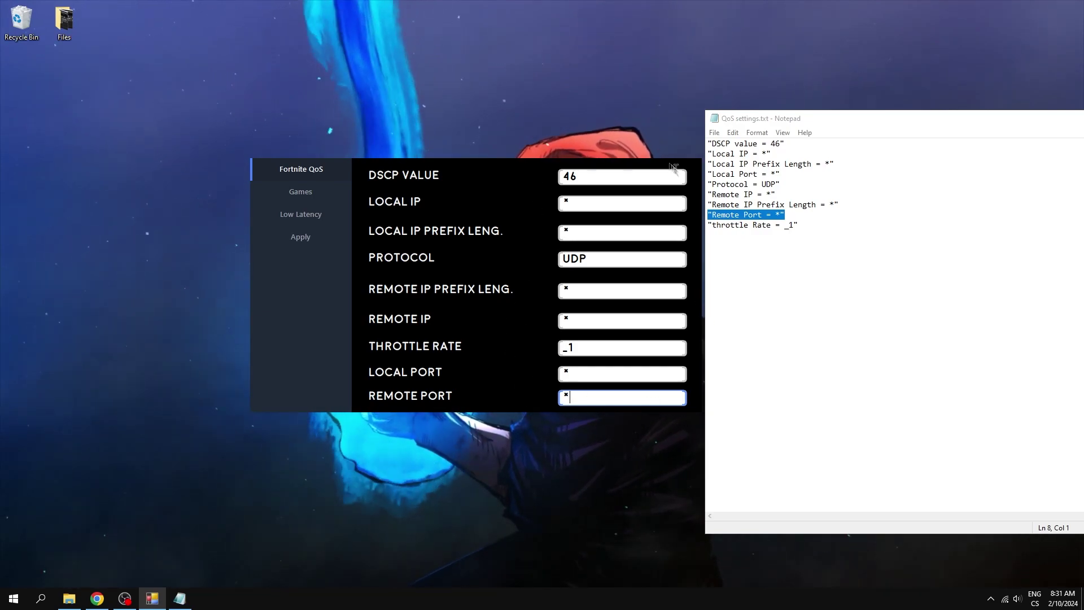
# In the Games settings, set Clock Rate to 5000, GPU Priority to 31 and Priority to 7.
pyautogui.click(296, 195)
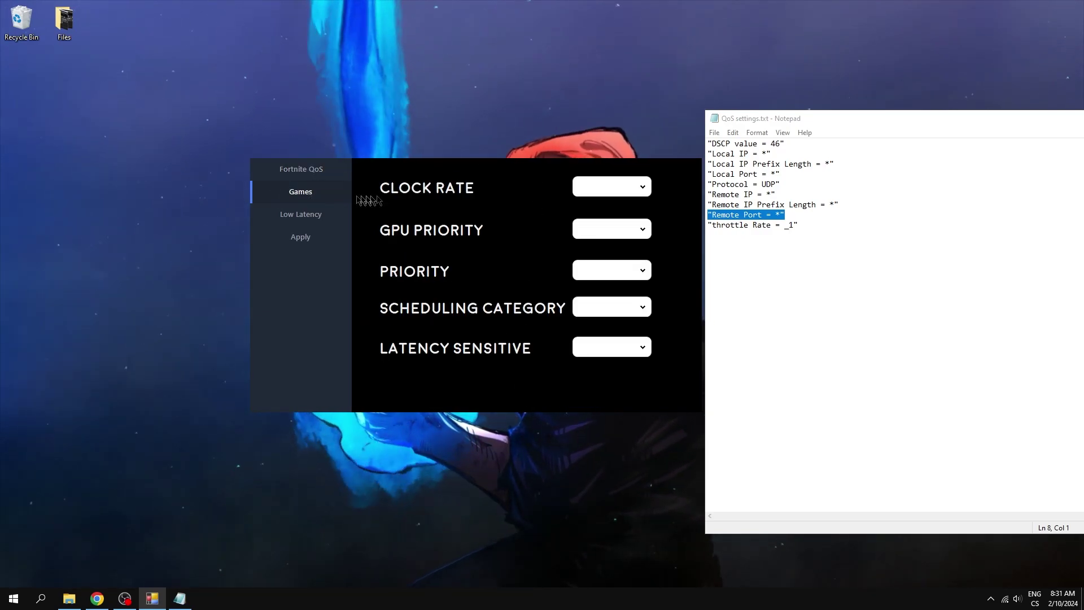
pyautogui.click(644, 188)
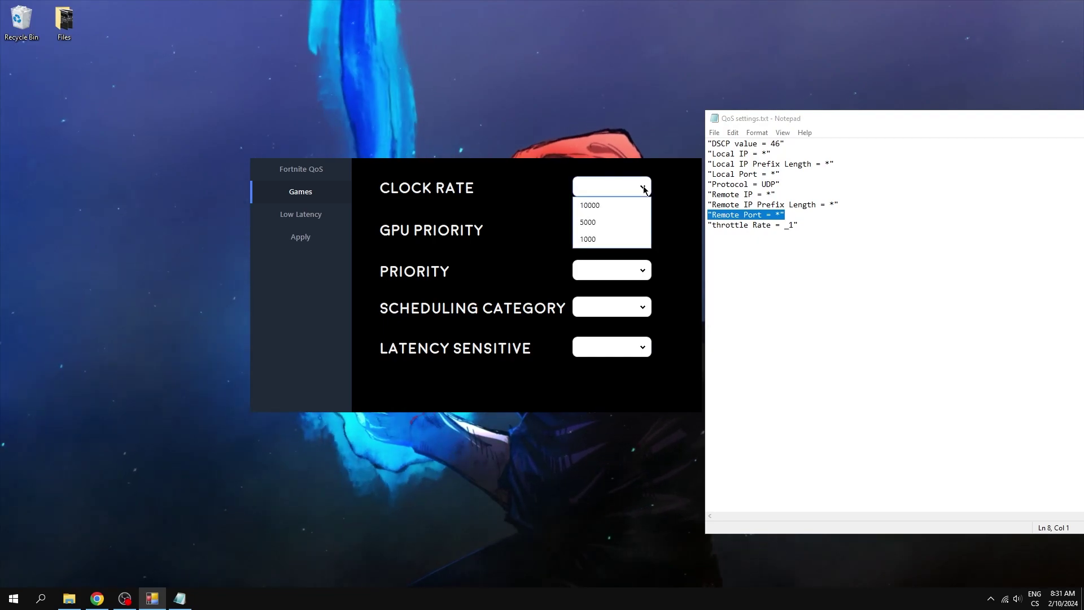
pyautogui.click(583, 225)
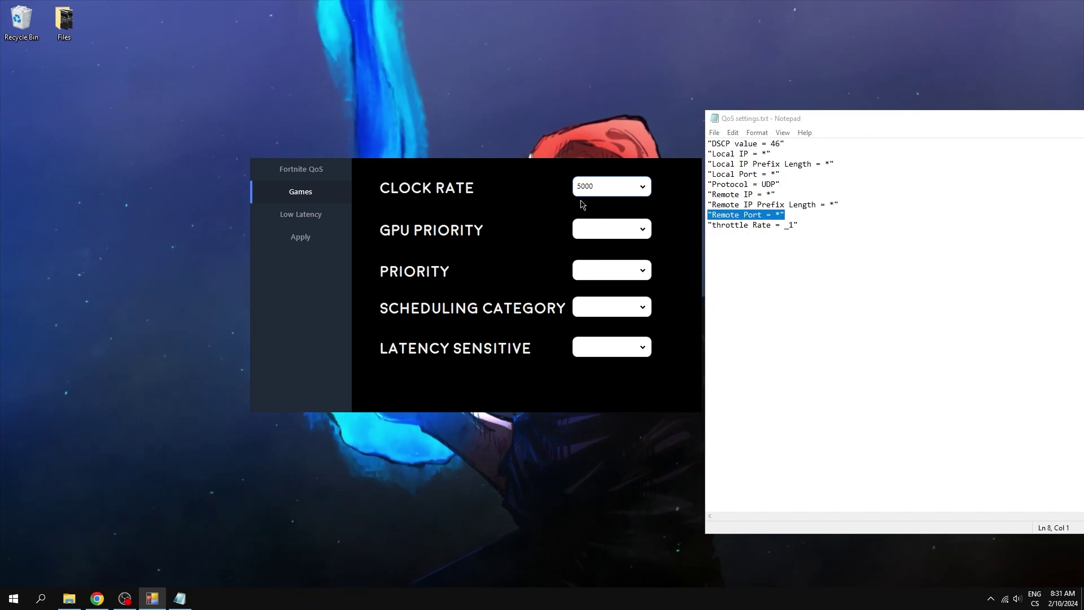
pyautogui.click(642, 230)
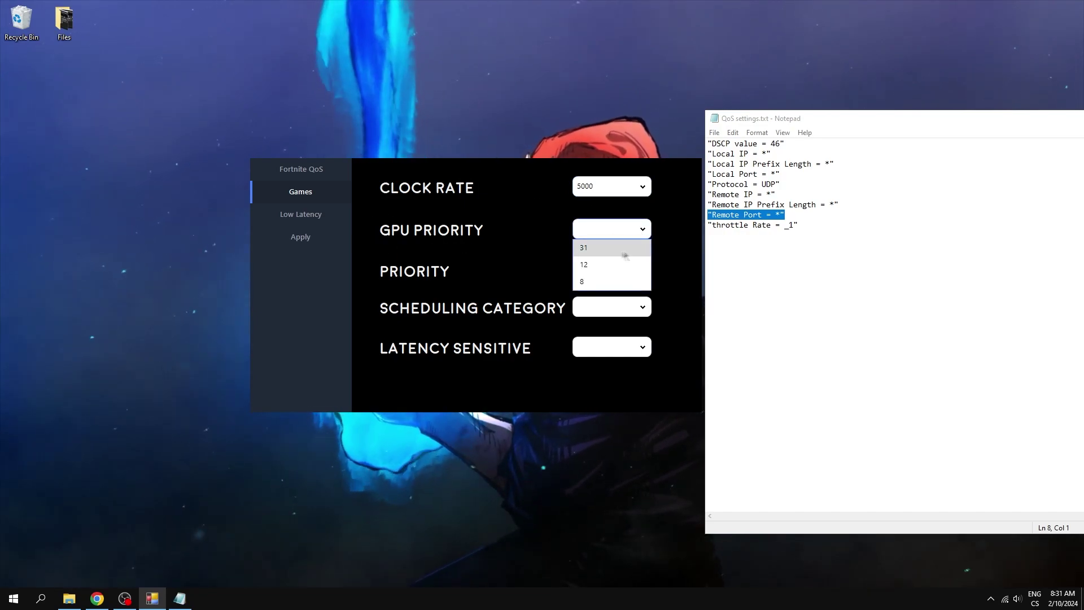
pyautogui.click(602, 250)
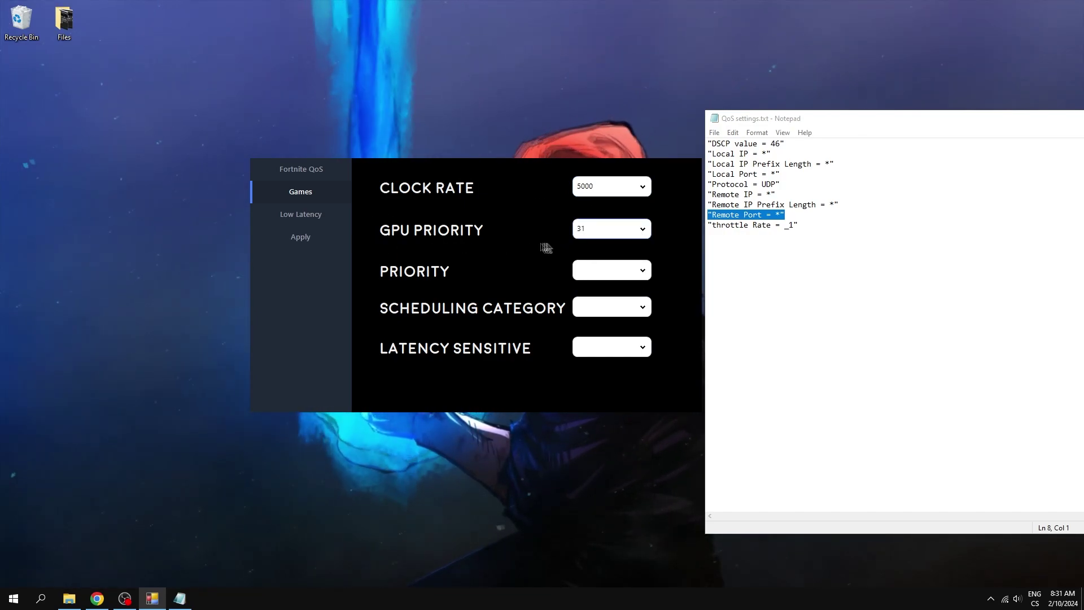
pyautogui.click(644, 270)
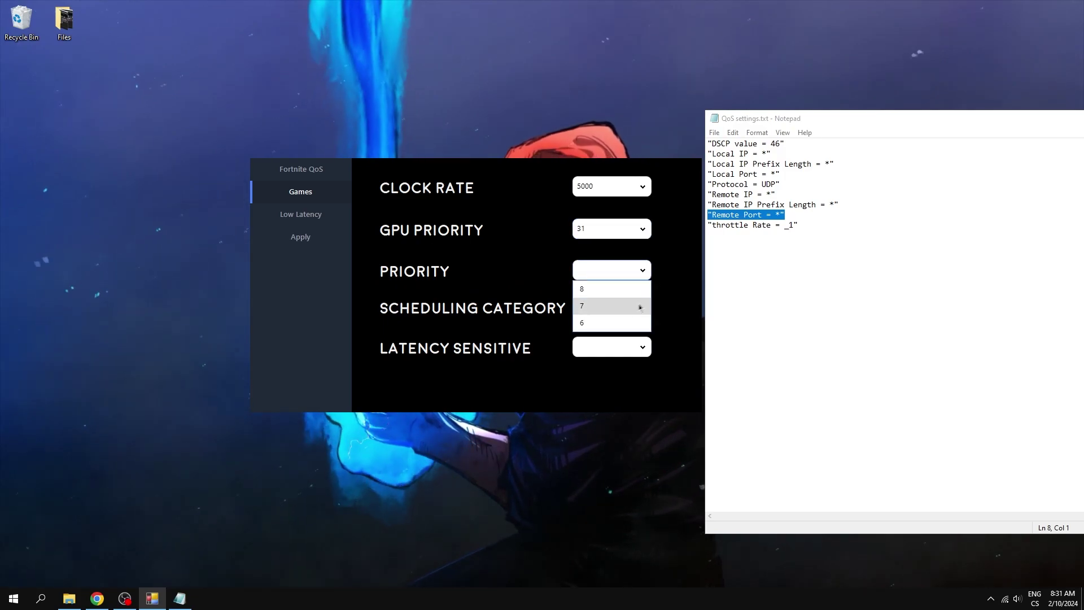
pyautogui.click(602, 307)
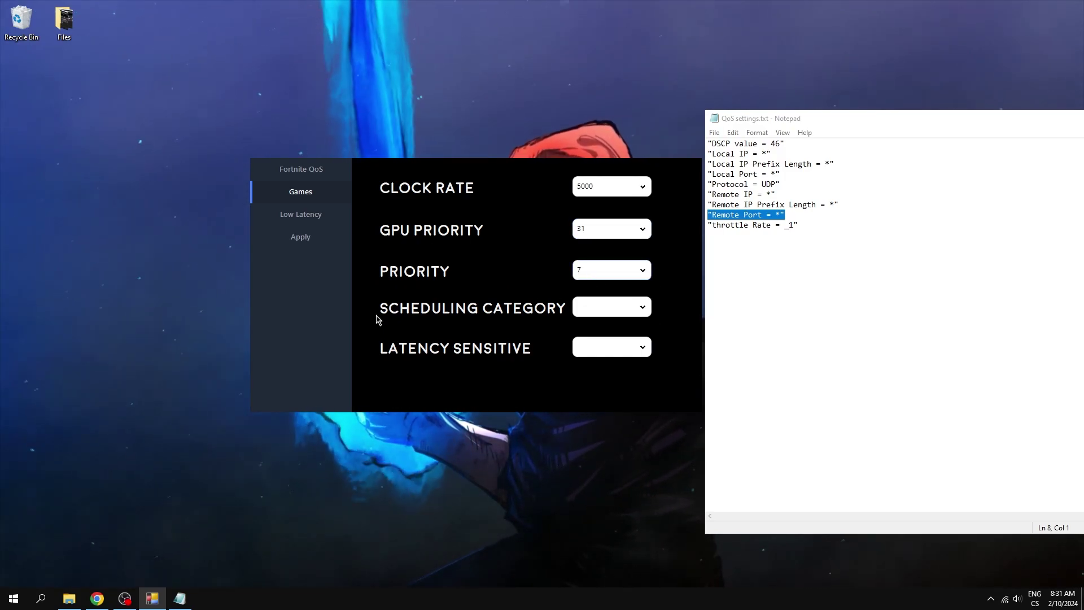
# Set the Games scheduling category to High and Latency Sensitive to True.
pyautogui.click(643, 307)
pyautogui.click(587, 321)
pyautogui.click(611, 347)
pyautogui.click(621, 364)
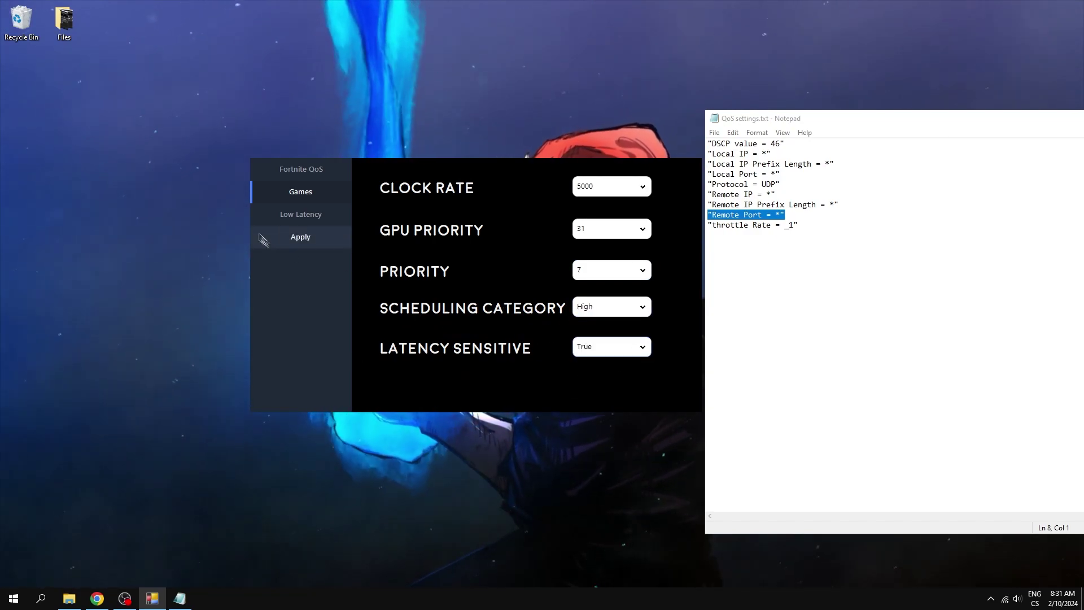
# In the Low Latency settings, set Clock Rate to 1000, GPU Priority to 12 and Priority to 6.
pyautogui.click(279, 218)
pyautogui.click(633, 196)
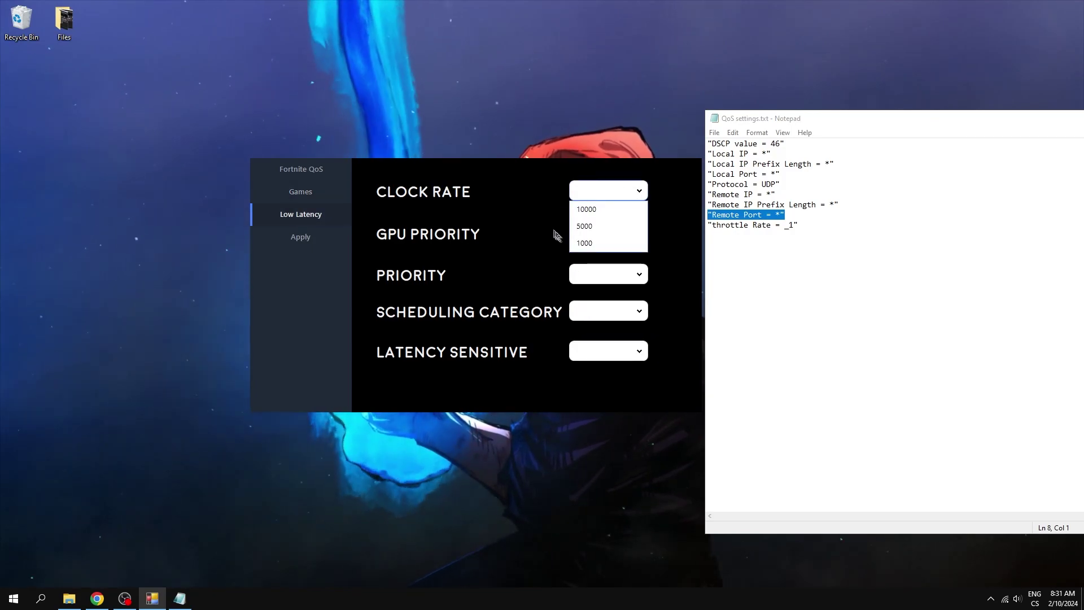
pyautogui.click(597, 246)
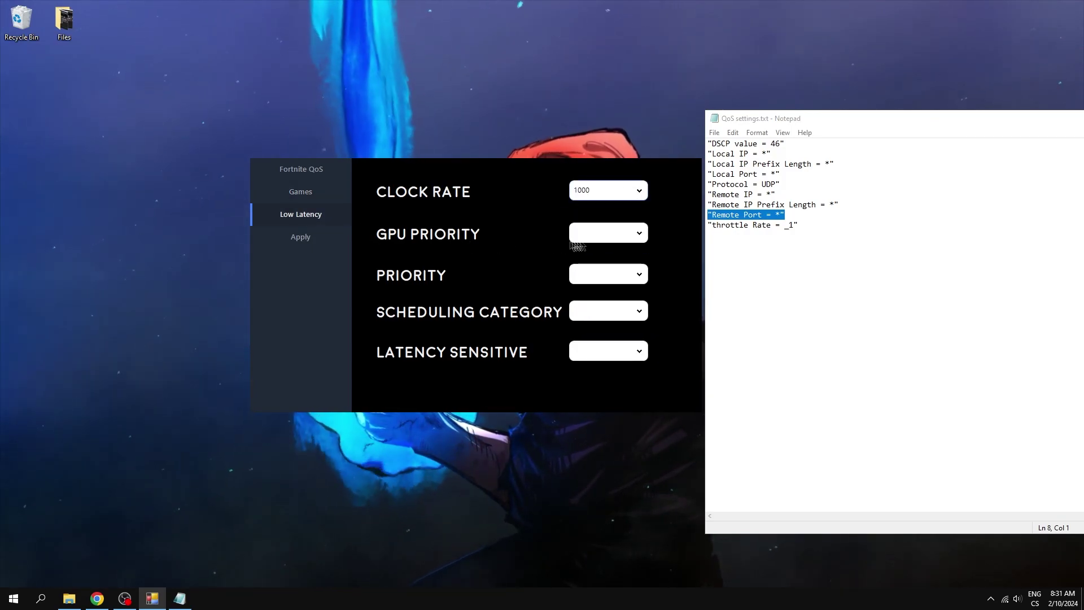
pyautogui.click(599, 234)
pyautogui.click(598, 271)
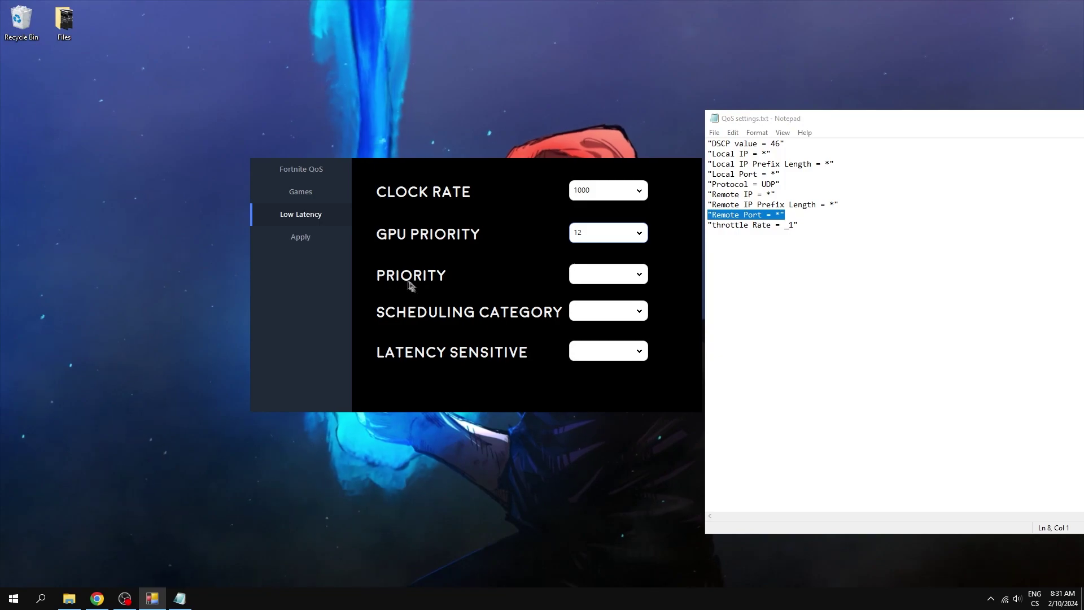
pyautogui.click(638, 275)
pyautogui.click(603, 328)
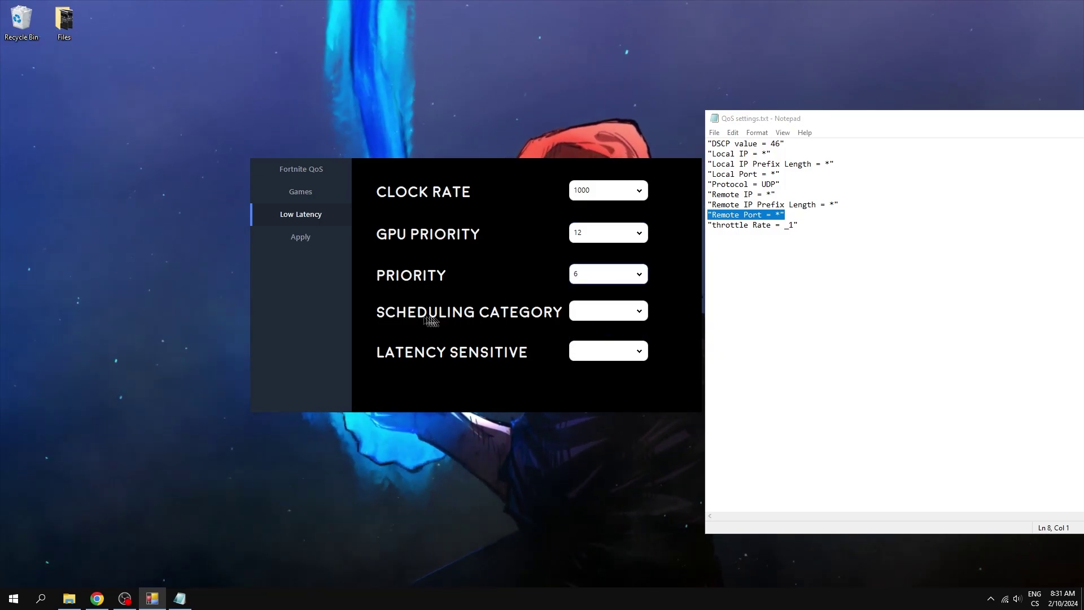
# Set the Low Latency scheduling category to High and Latency Sensitive to True.
pyautogui.click(628, 312)
pyautogui.click(604, 330)
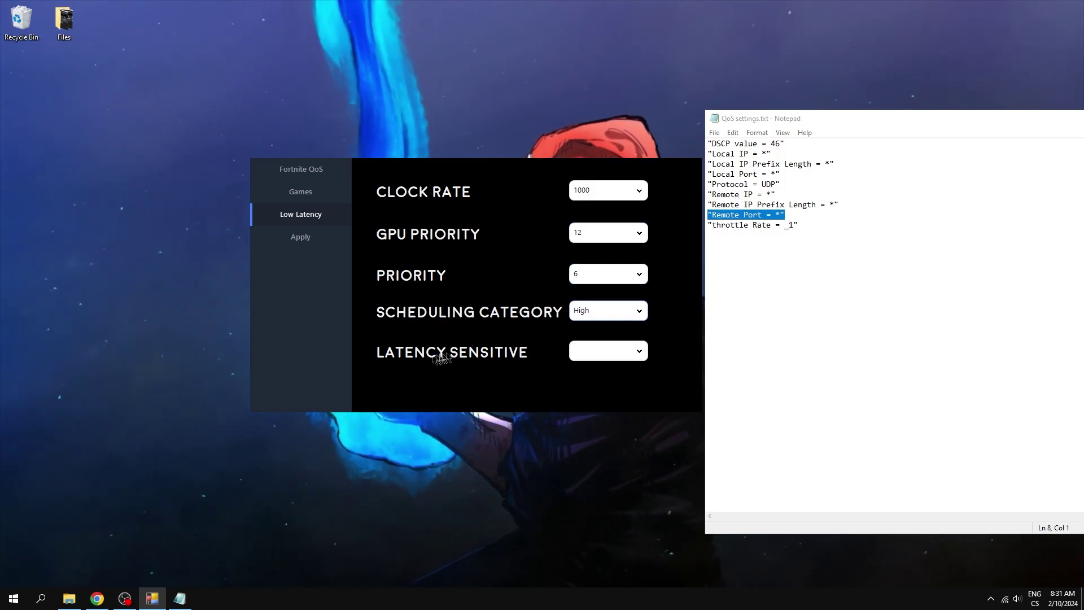
pyautogui.click(626, 355)
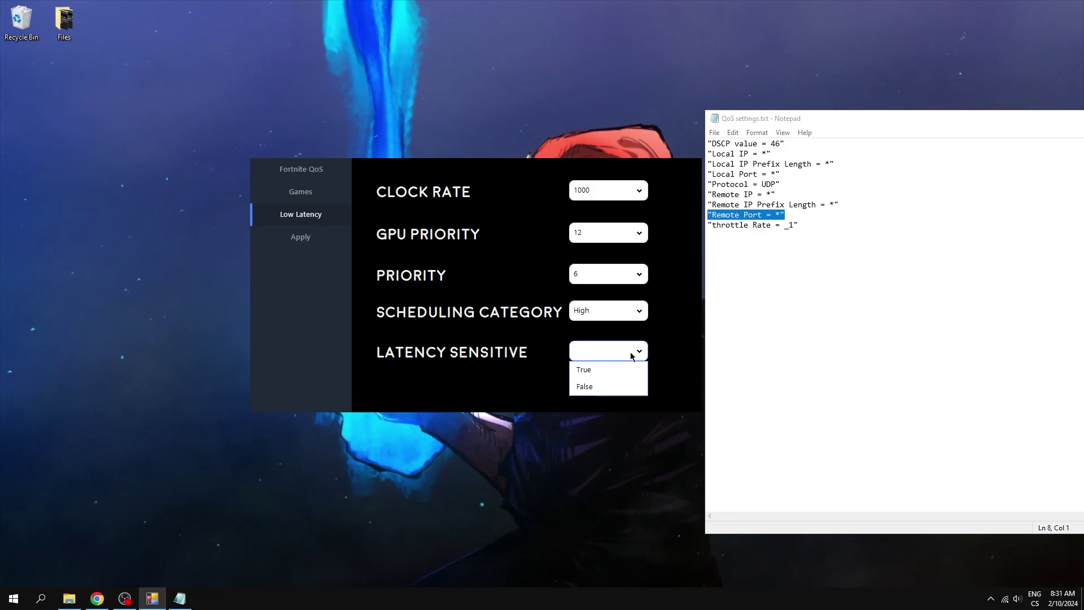
pyautogui.click(596, 374)
# Review the Fortnite QoS, Games and Low Latency settings and apply all tweaks.
pyautogui.click(310, 242)
pyautogui.click(305, 169)
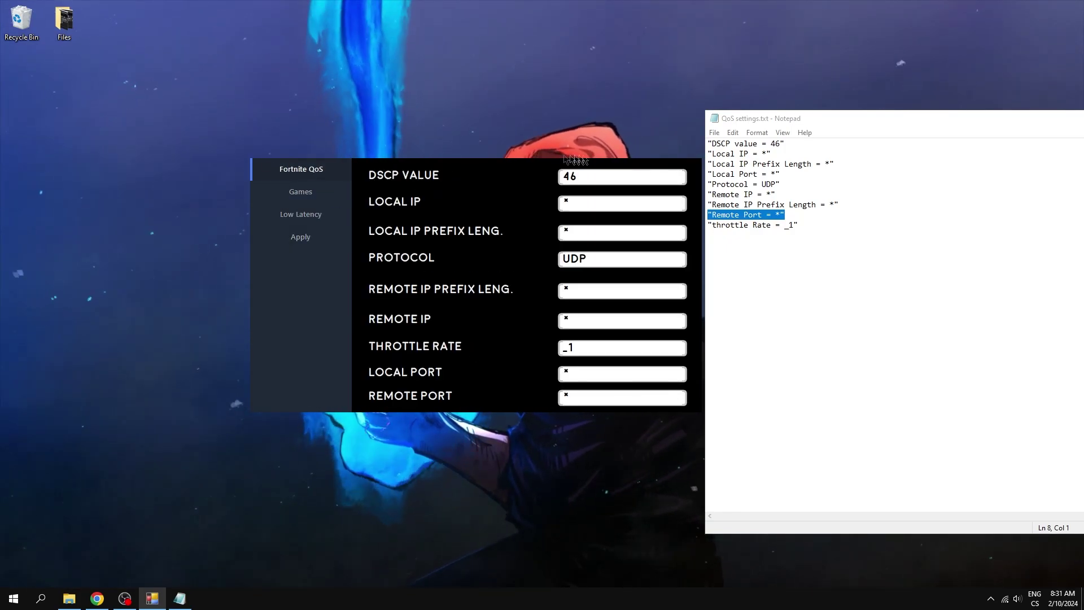
pyautogui.click(300, 195)
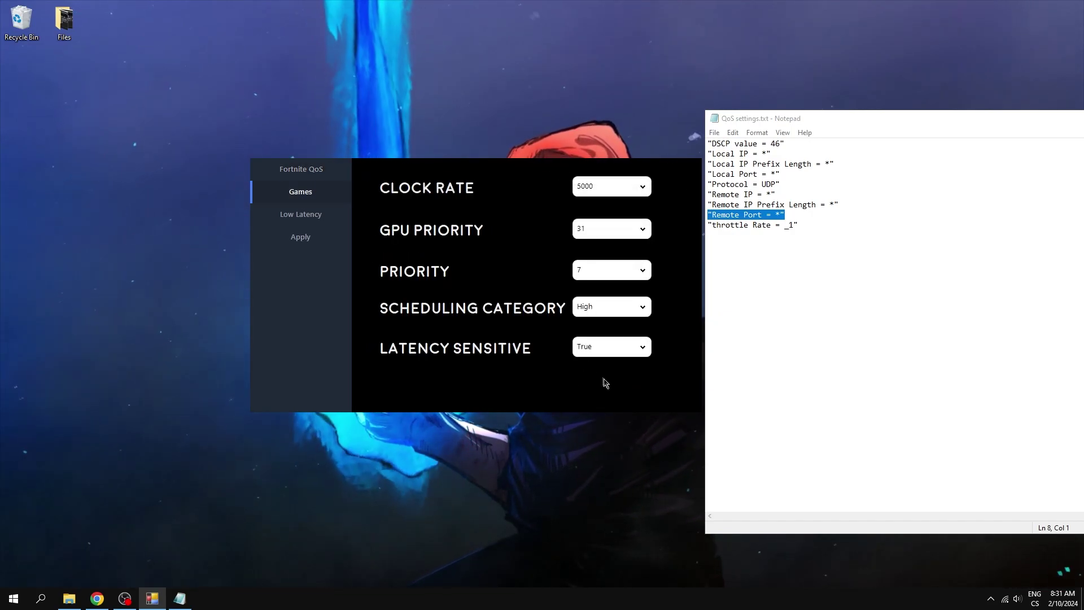
pyautogui.click(303, 218)
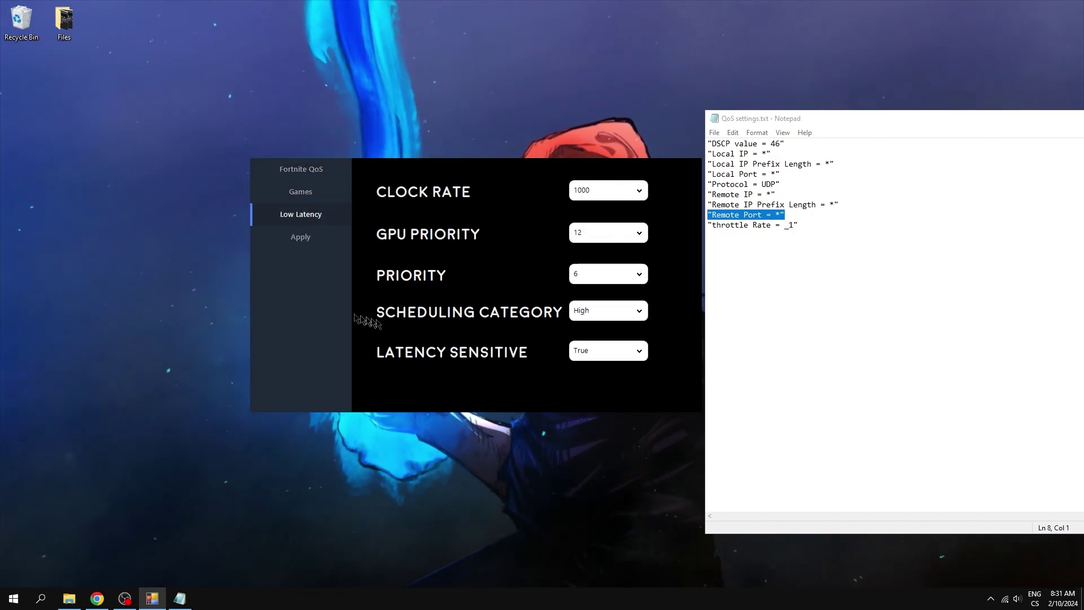
pyautogui.click(310, 240)
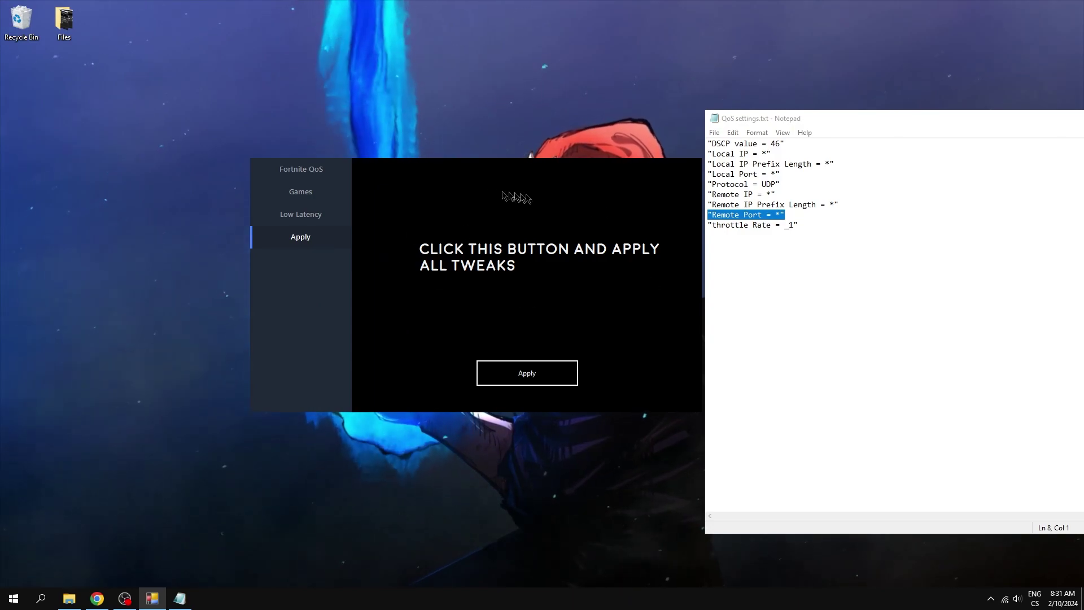
pyautogui.click(528, 380)
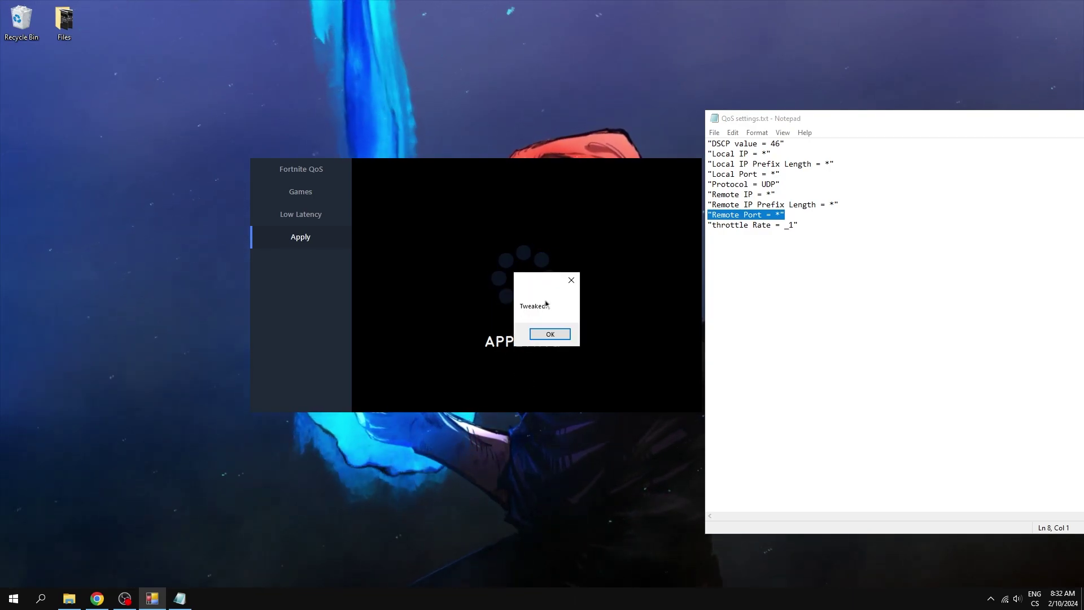
pyautogui.click(541, 333)
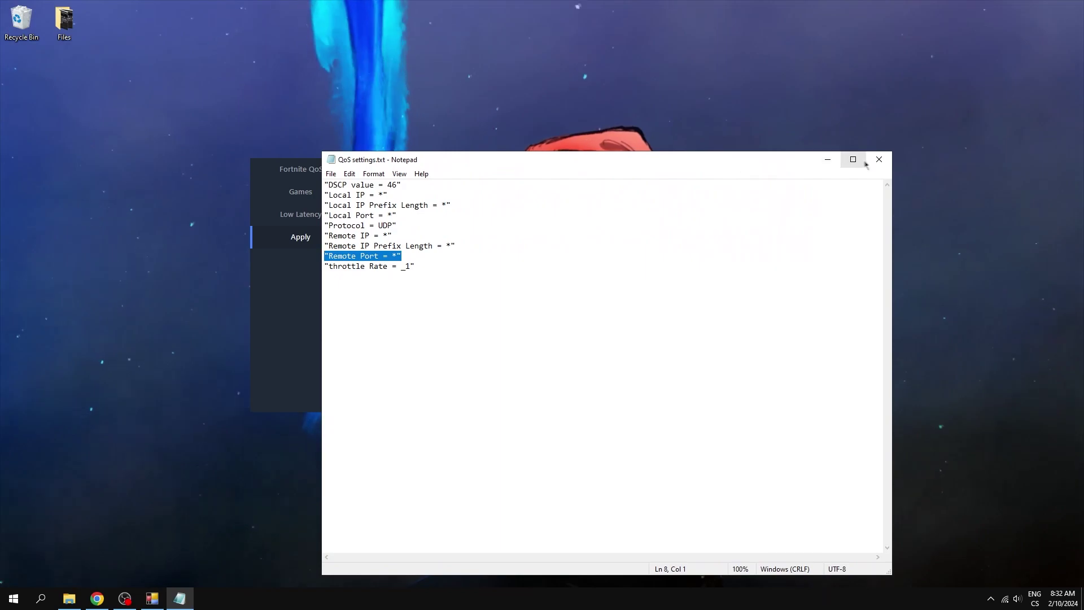
# Close the QoS settings.txt file and the tweaker.
pyautogui.click(881, 161)
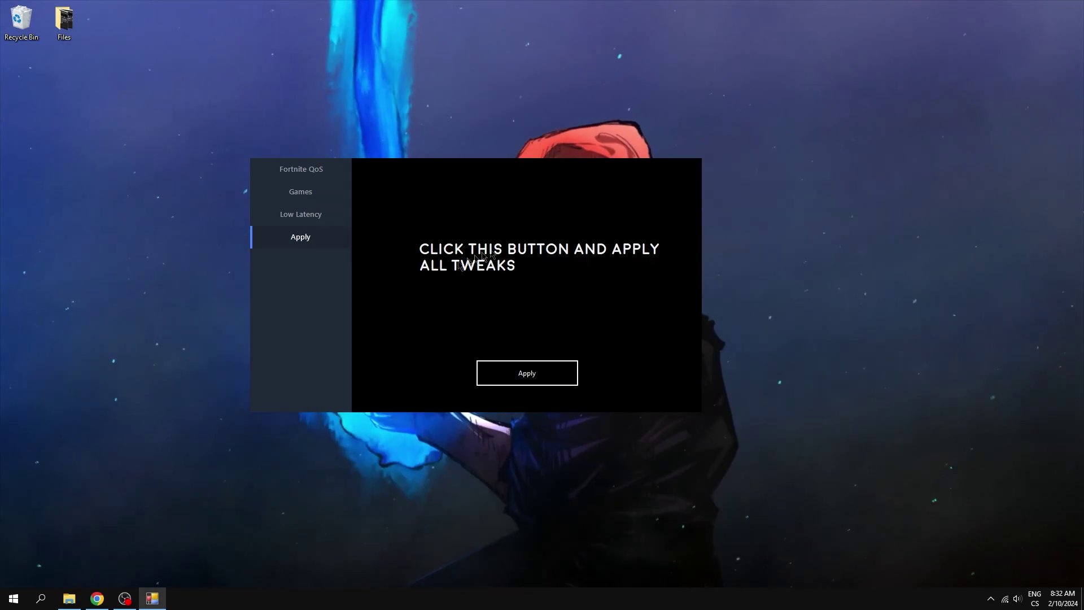
pyautogui.rightClick(152, 599)
pyautogui.click(149, 574)
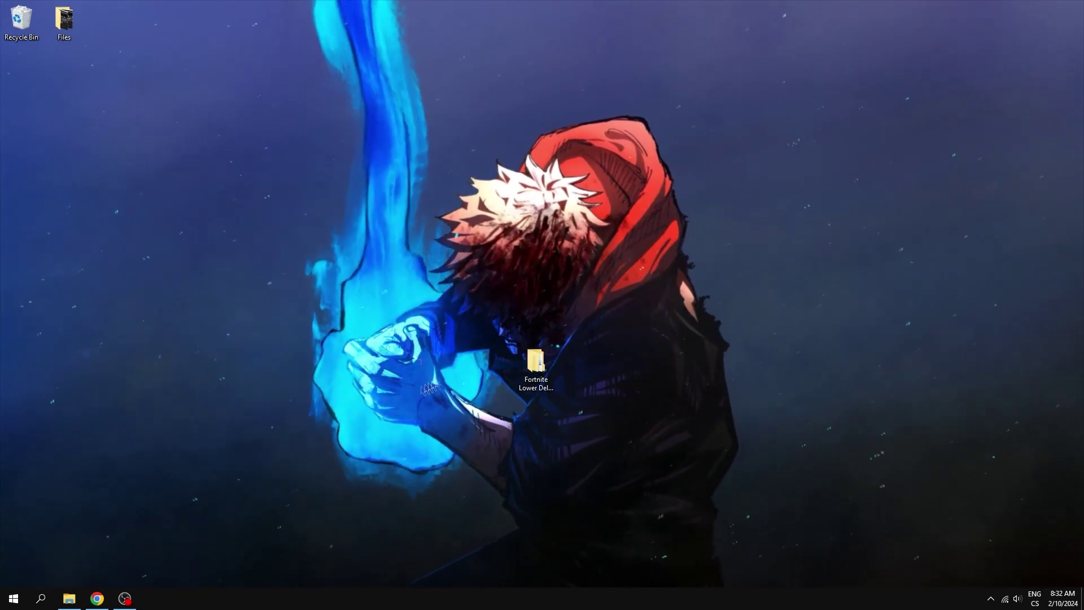
# Add IRQ Priority.reg from the 1. FPS folder of the Performance Pack on the desktop to the registry.
pyautogui.doubleClick(536, 364)
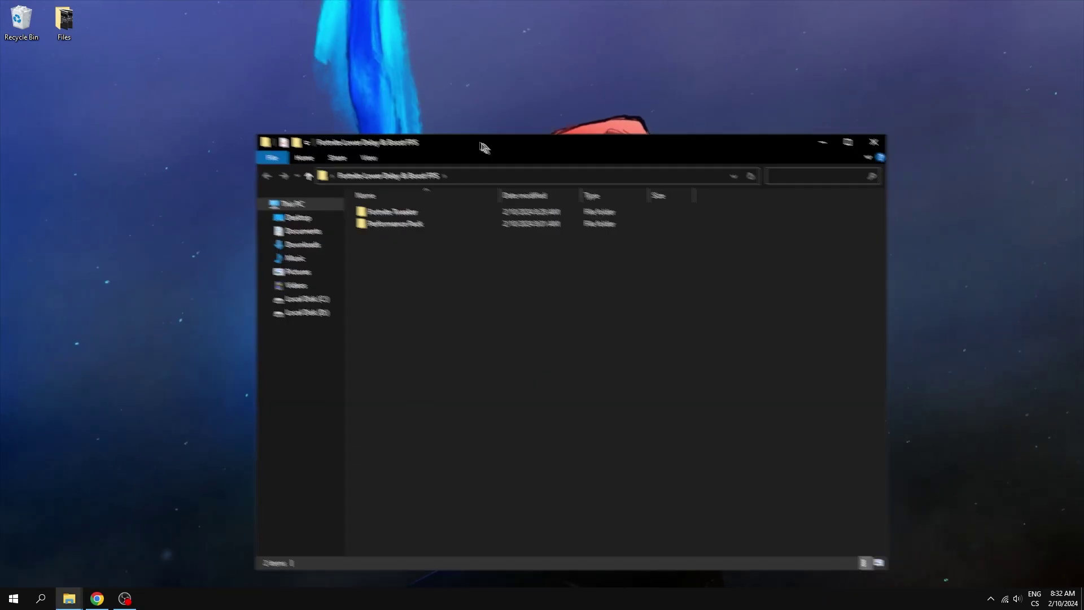
pyautogui.doubleClick(363, 218)
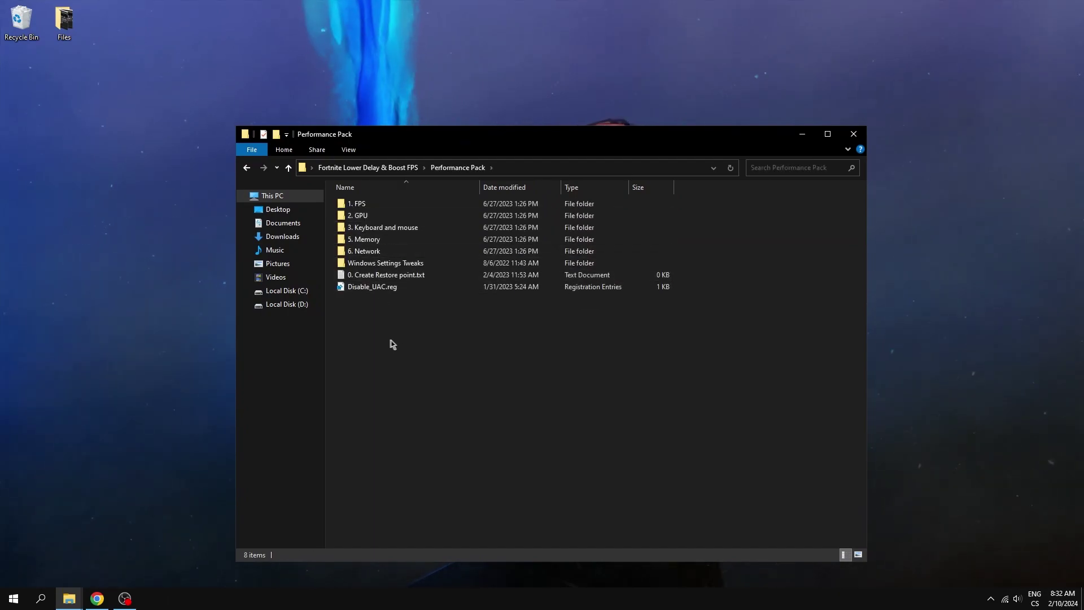
pyautogui.doubleClick(355, 205)
pyautogui.doubleClick(369, 203)
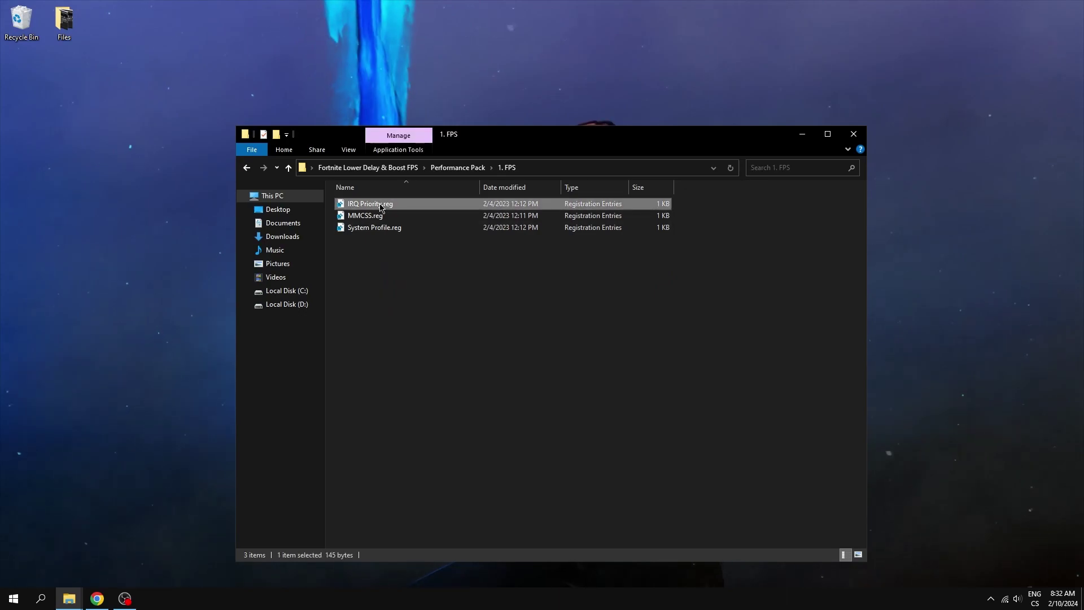
pyautogui.click(627, 317)
pyautogui.click(669, 300)
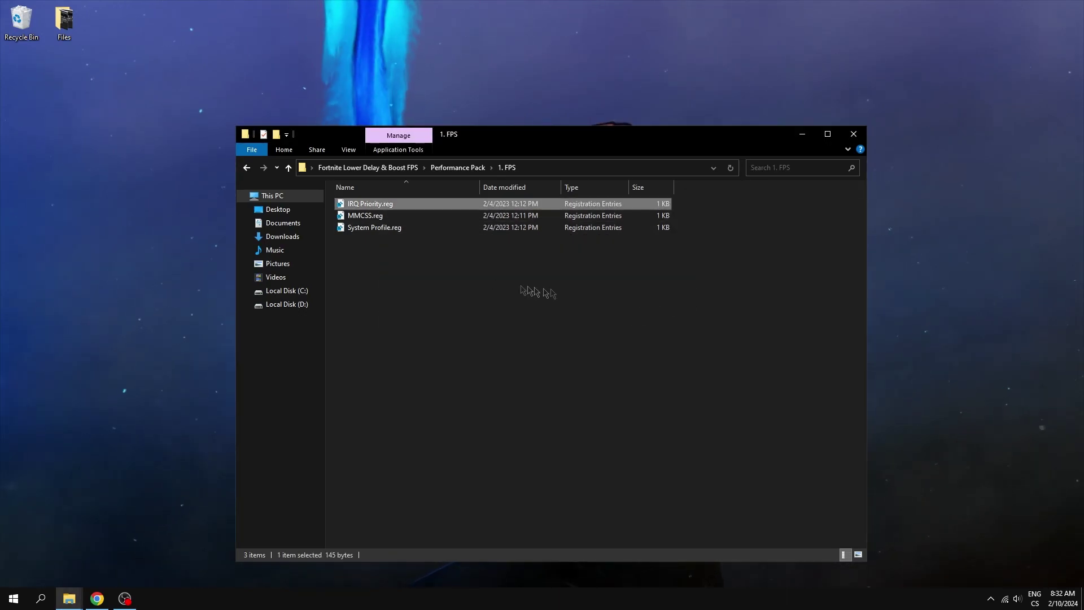
# Add MMCSS.reg and System Profile.reg from the 1. FPS folder to the registry.
pyautogui.doubleClick(364, 215)
pyautogui.click(628, 317)
pyautogui.click(671, 300)
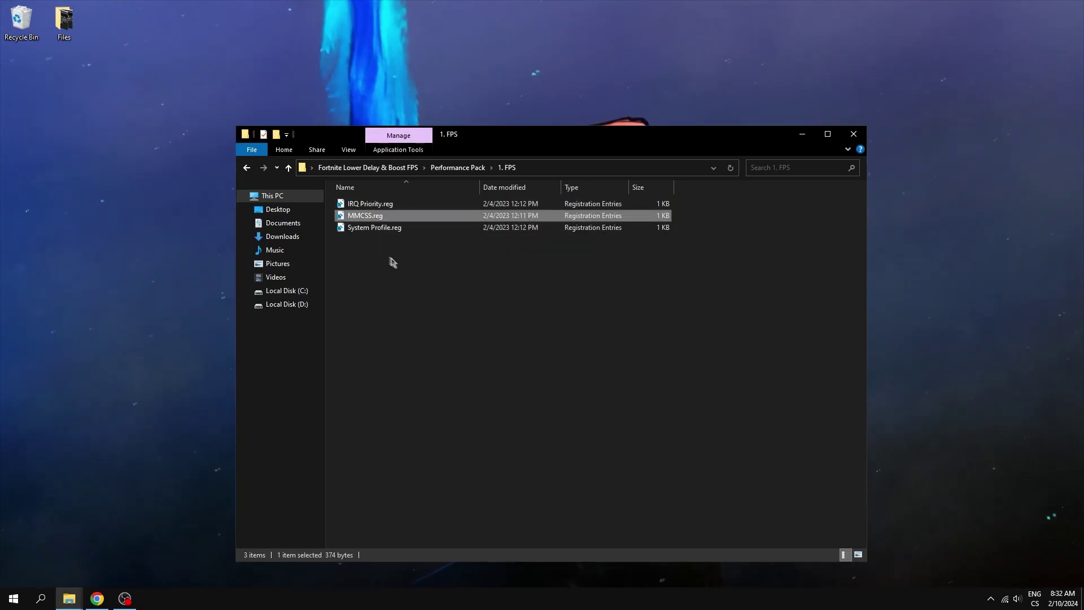
pyautogui.doubleClick(371, 227)
pyautogui.click(626, 316)
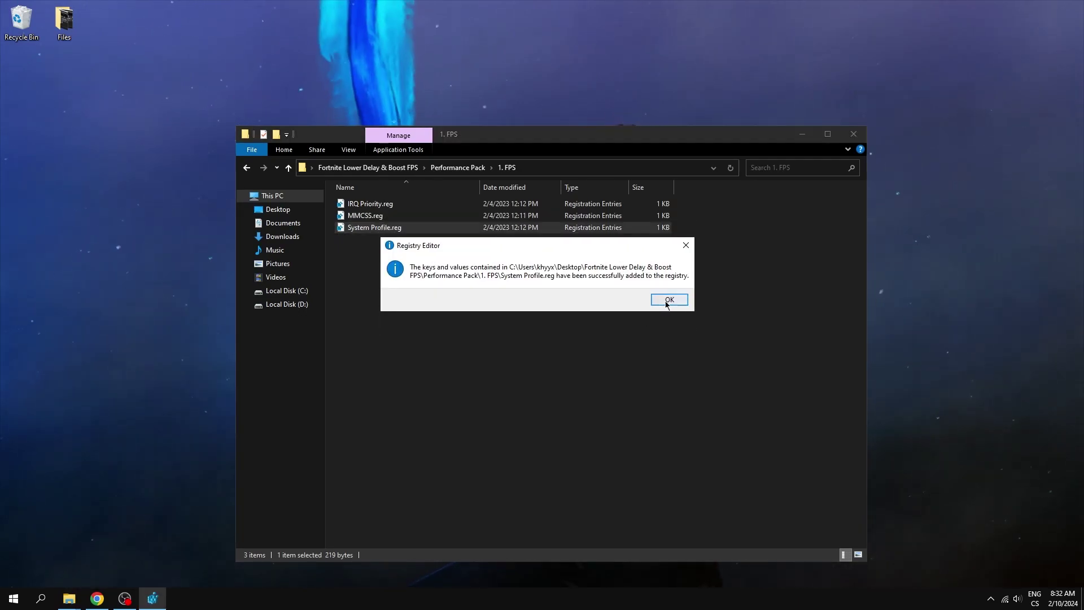
pyautogui.click(670, 301)
# Open the 2. GPU folder of the Performance Pack and check the graphics card model in Task Manager.
pyautogui.click(247, 168)
pyautogui.doubleClick(361, 215)
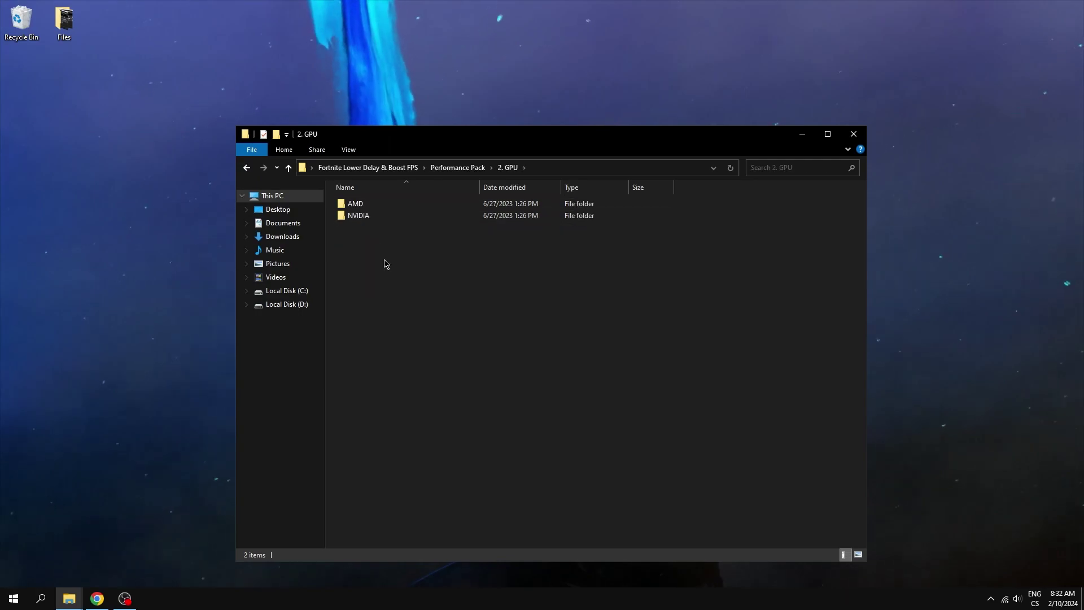
pyautogui.moveTo(416, 244); pyautogui.dragTo(393, 258)
pyautogui.rightClick(485, 598)
pyautogui.click(525, 555)
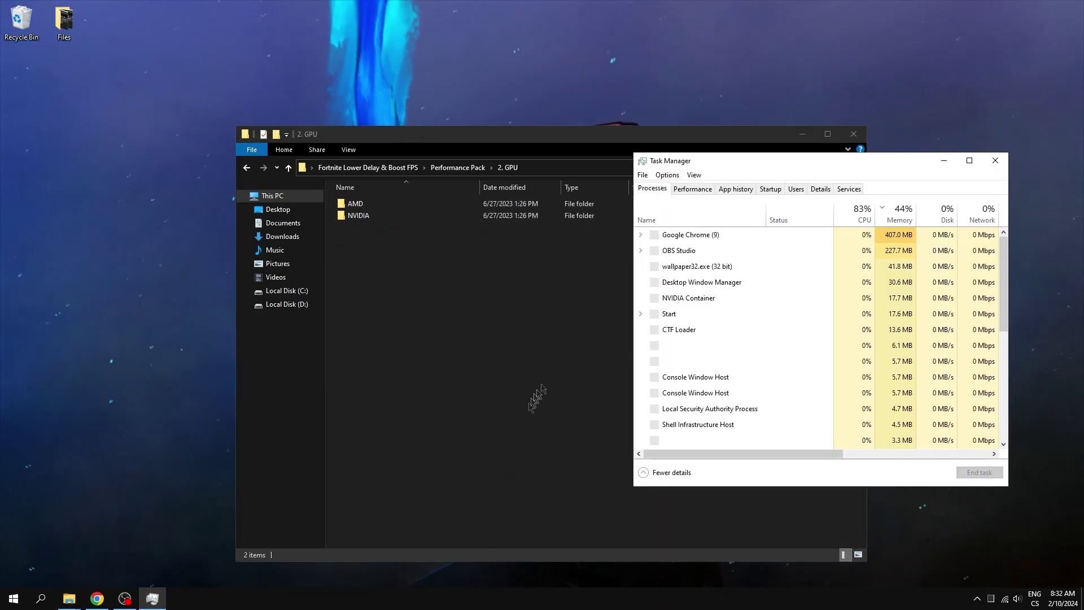
pyautogui.click(696, 192)
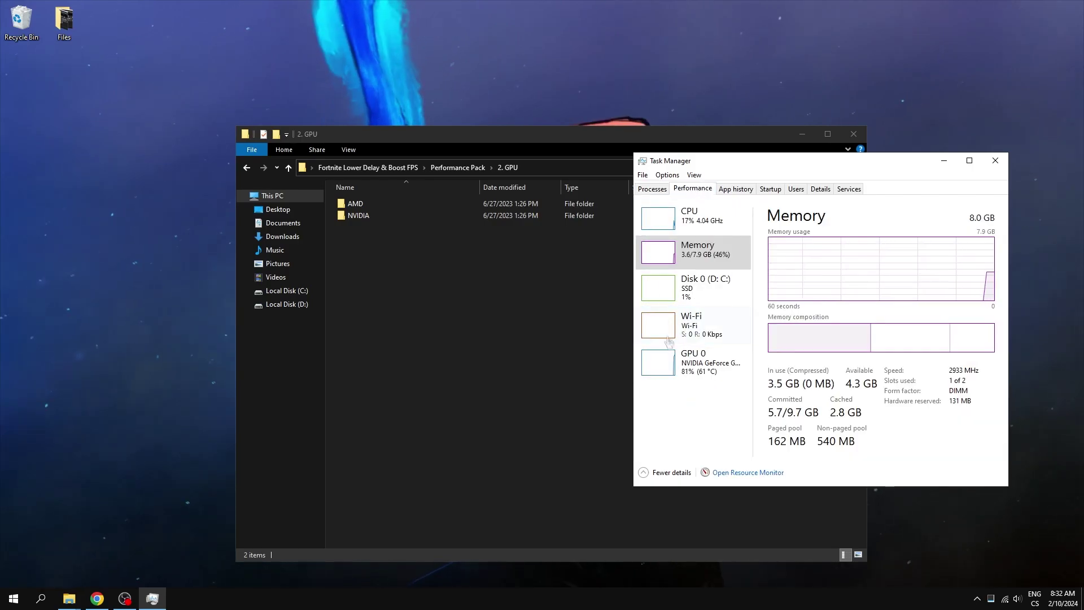
pyautogui.click(713, 369)
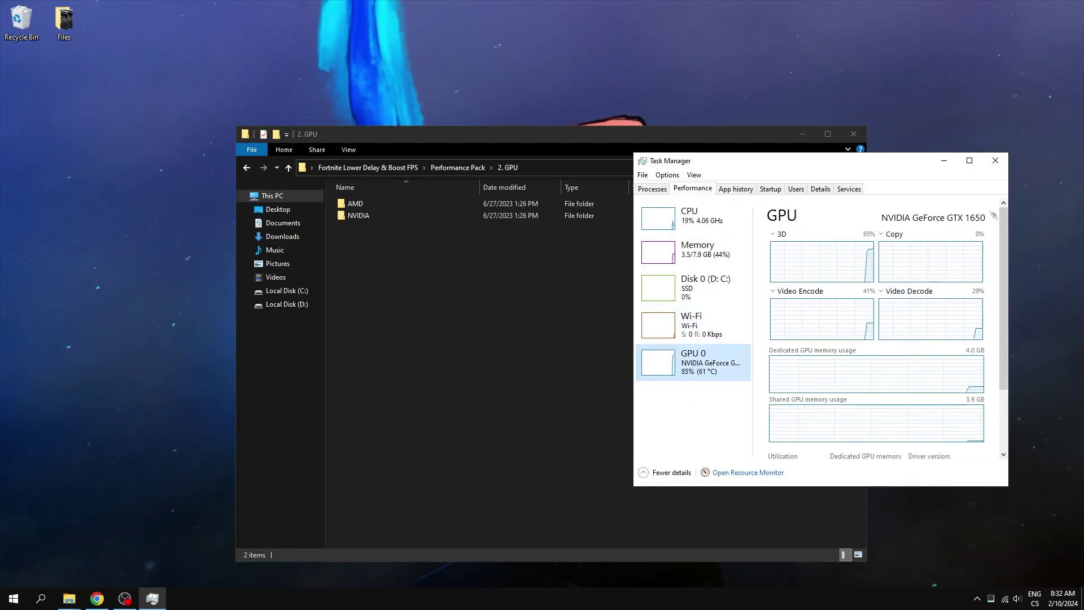
# Add Nvidia.reg from the NVIDIA folder to the registry.
pyautogui.doubleClick(367, 215)
pyautogui.doubleClick(363, 204)
pyautogui.click(627, 317)
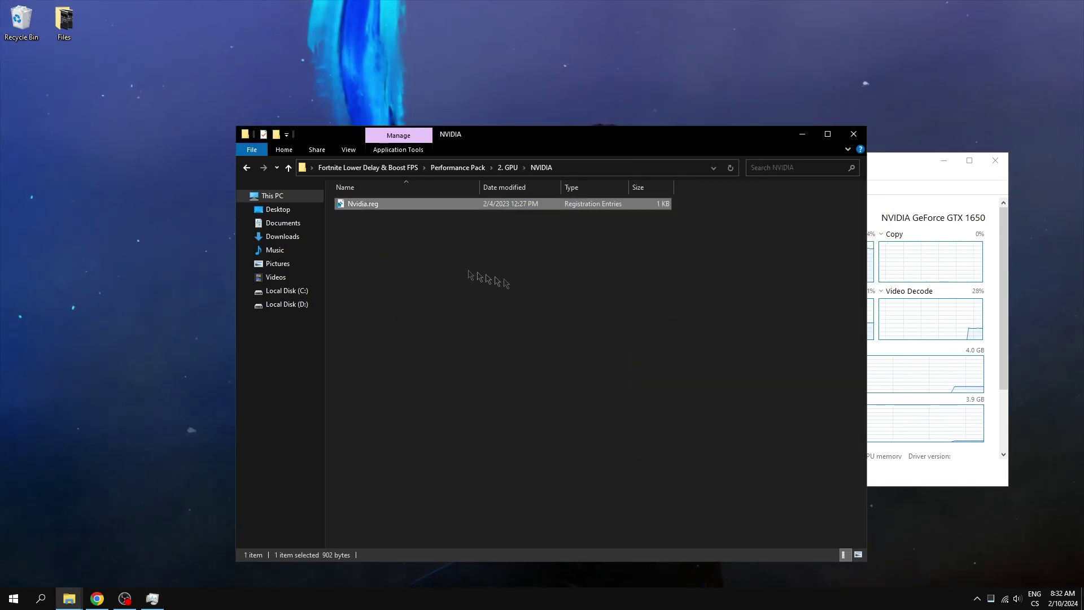
# Add Flags tweaks.reg and Keyboard queue.reg from the 3. Keyboard and mouse folder to the registry.
pyautogui.click(247, 168)
pyautogui.doubleClick(387, 228)
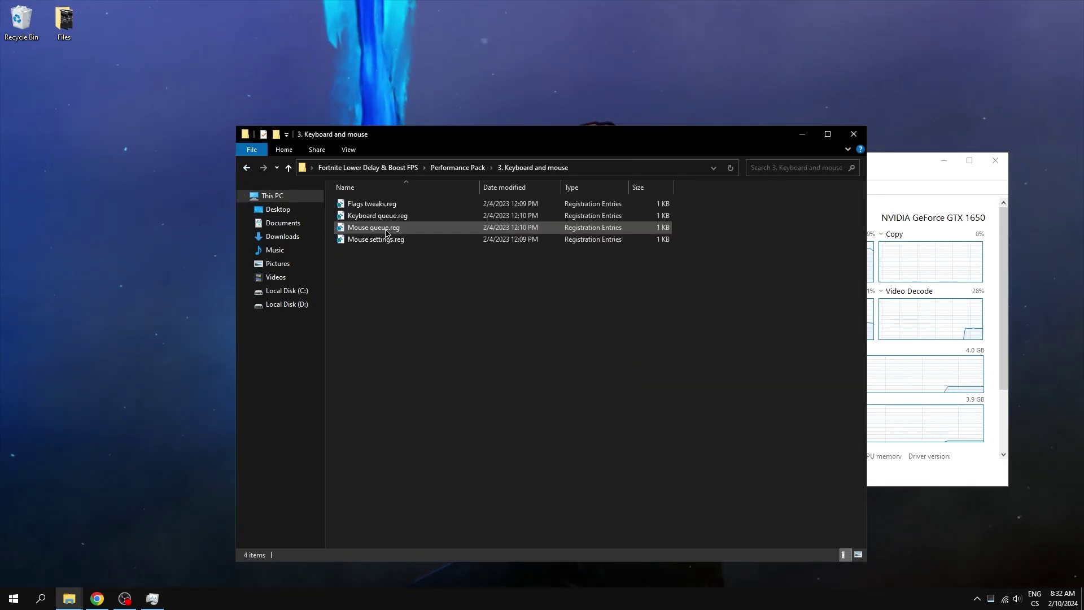
pyautogui.doubleClick(373, 204)
pyautogui.click(627, 317)
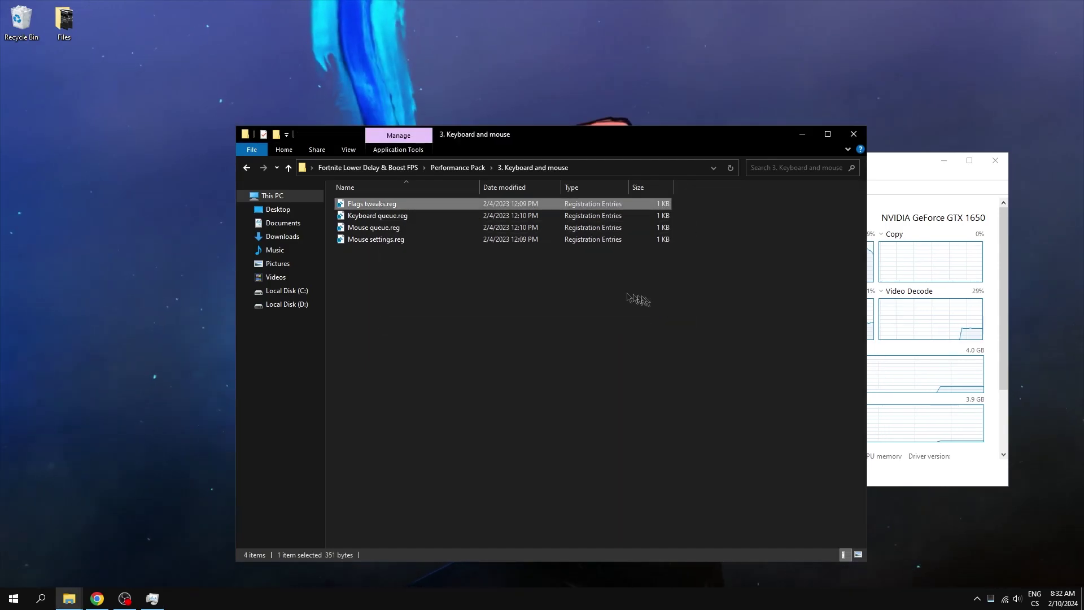
pyautogui.doubleClick(376, 216)
pyautogui.click(627, 317)
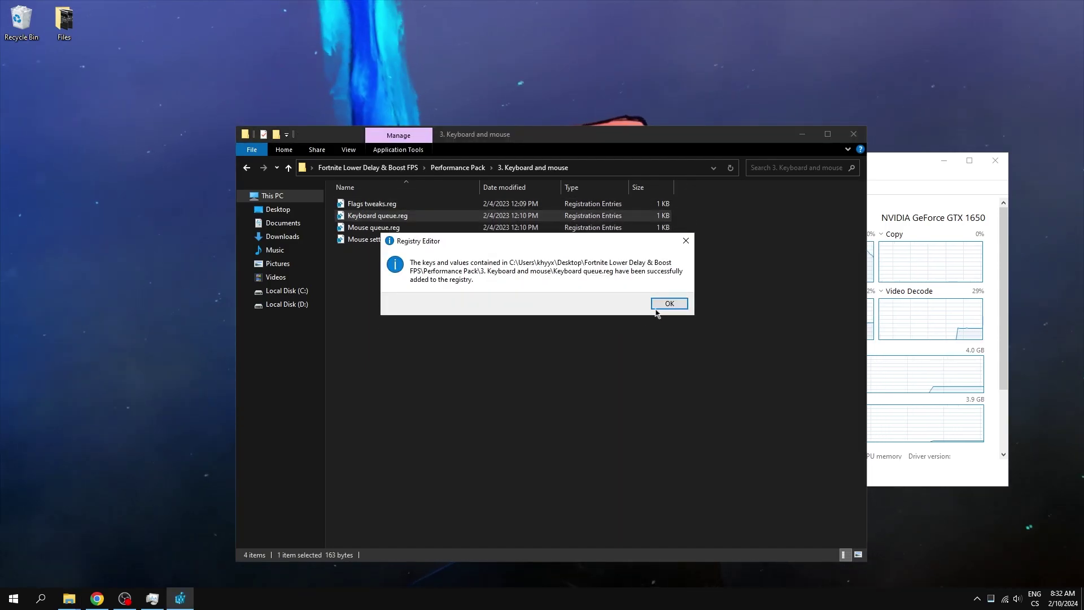
pyautogui.click(655, 308)
# Add Mouse queue.reg and Mouse settings.reg from the same folder to the registry.
pyautogui.doubleClick(361, 227)
pyautogui.click(627, 316)
pyautogui.click(669, 304)
pyautogui.doubleClick(364, 239)
pyautogui.click(638, 317)
pyautogui.click(669, 303)
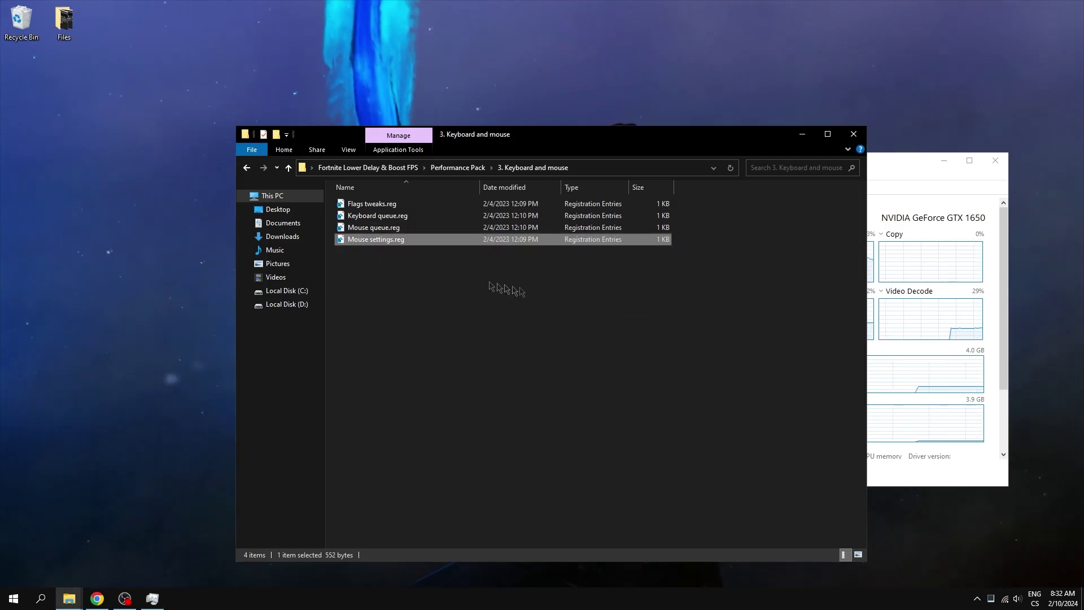
# Open the RAM folder inside 5. Memory, check the installed memory size in Task Manager and close Task Manager.
pyautogui.click(246, 168)
pyautogui.doubleClick(367, 242)
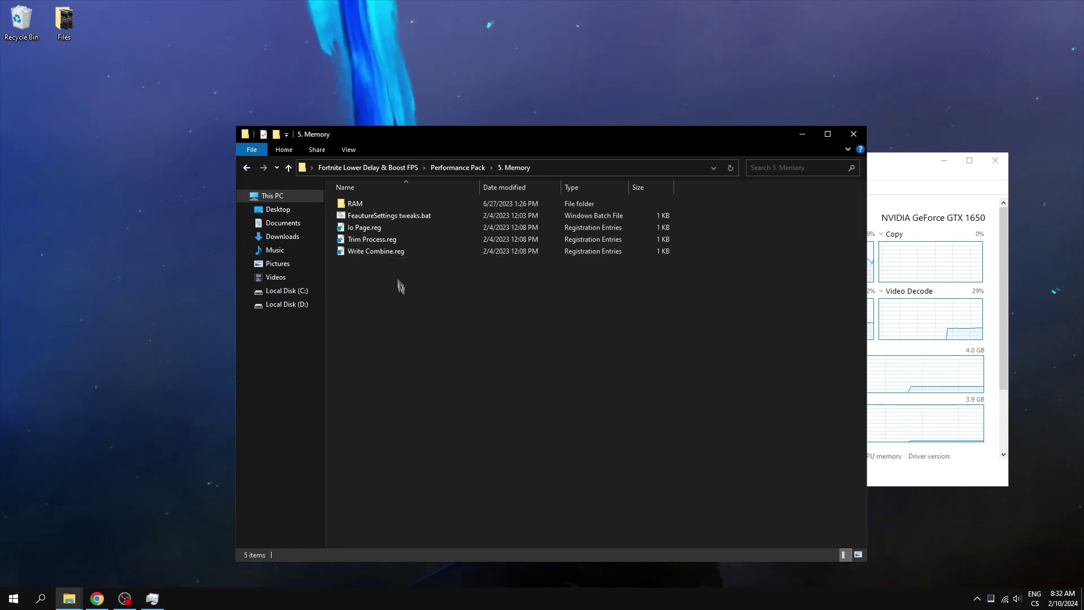
pyautogui.doubleClick(372, 209)
pyautogui.moveTo(409, 316)
pyautogui.mouseDown()
pyautogui.moveTo(349, 232)
pyautogui.moveTo(398, 323)
pyautogui.mouseUp()
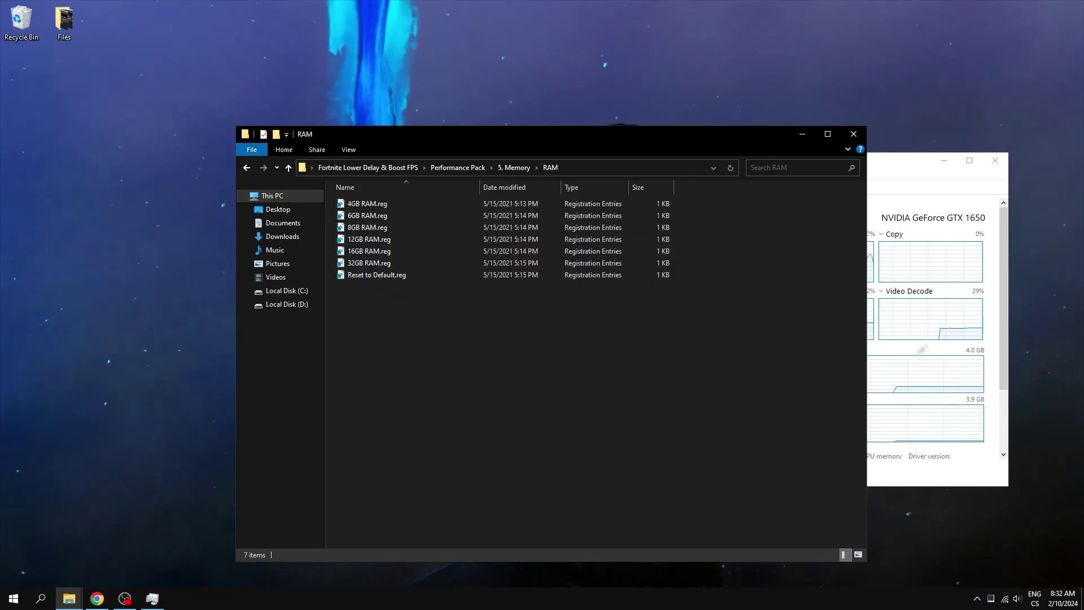
pyautogui.moveTo(823, 162); pyautogui.dragTo(861, 180)
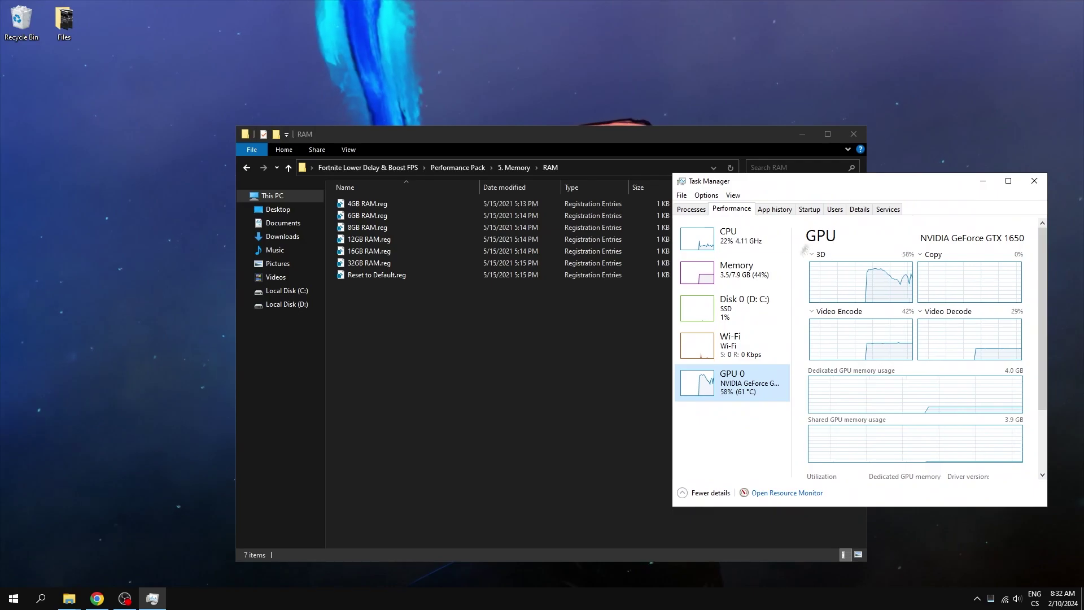
pyautogui.click(734, 273)
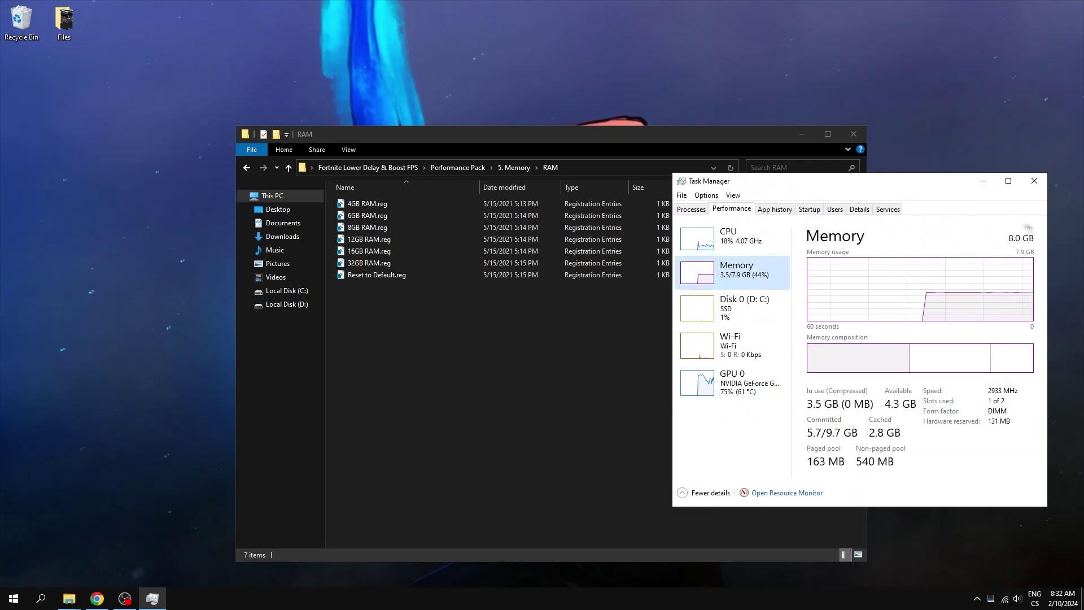
pyautogui.click(1034, 181)
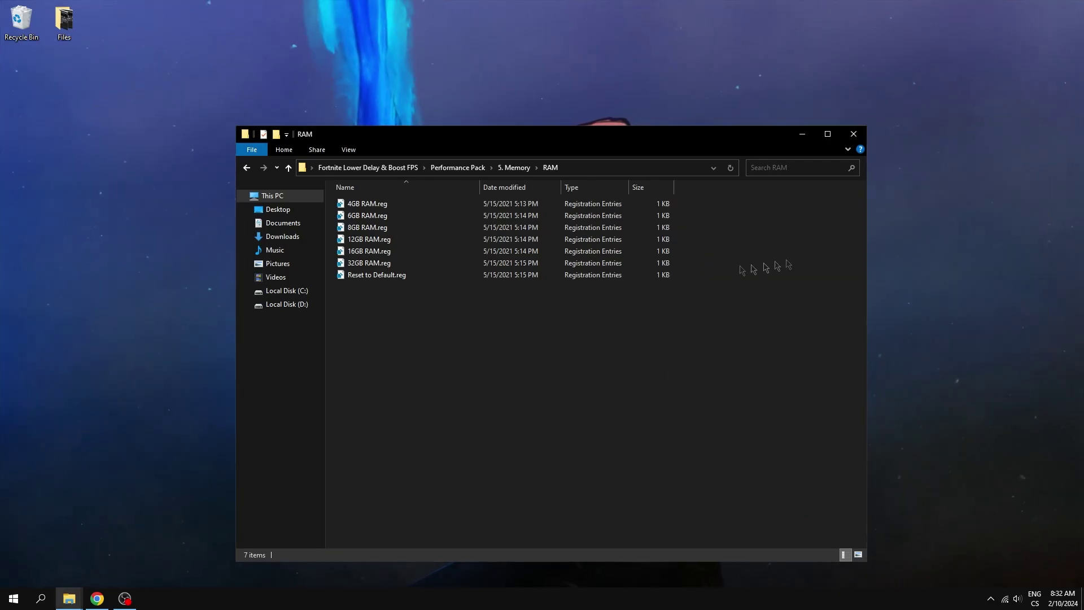
# Add 8GB RAM.reg from the RAM folder to the registry.
pyautogui.doubleClick(367, 227)
pyautogui.click(625, 315)
pyautogui.click(669, 303)
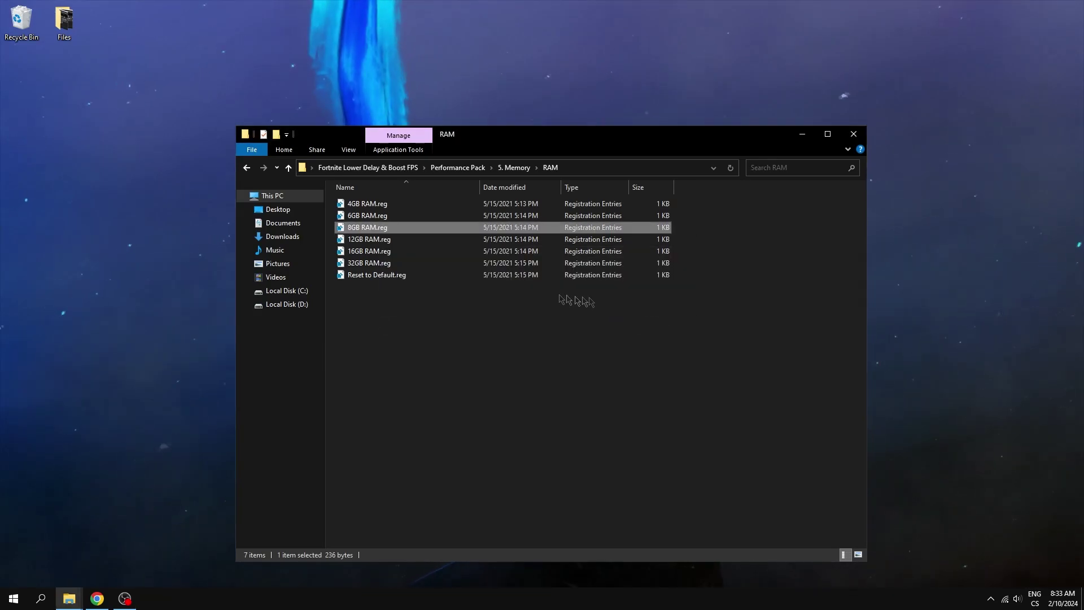
# Return to the 5. Memory folder and add Io Page.reg to the registry.
pyautogui.click(247, 167)
pyautogui.click(377, 218)
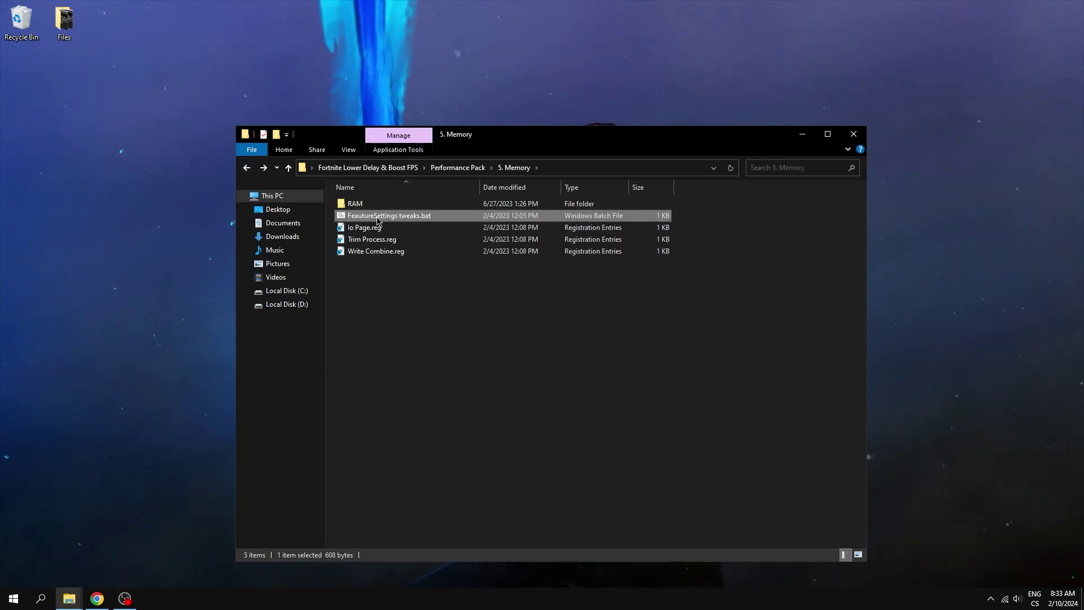
pyautogui.doubleClick(365, 227)
pyautogui.click(627, 316)
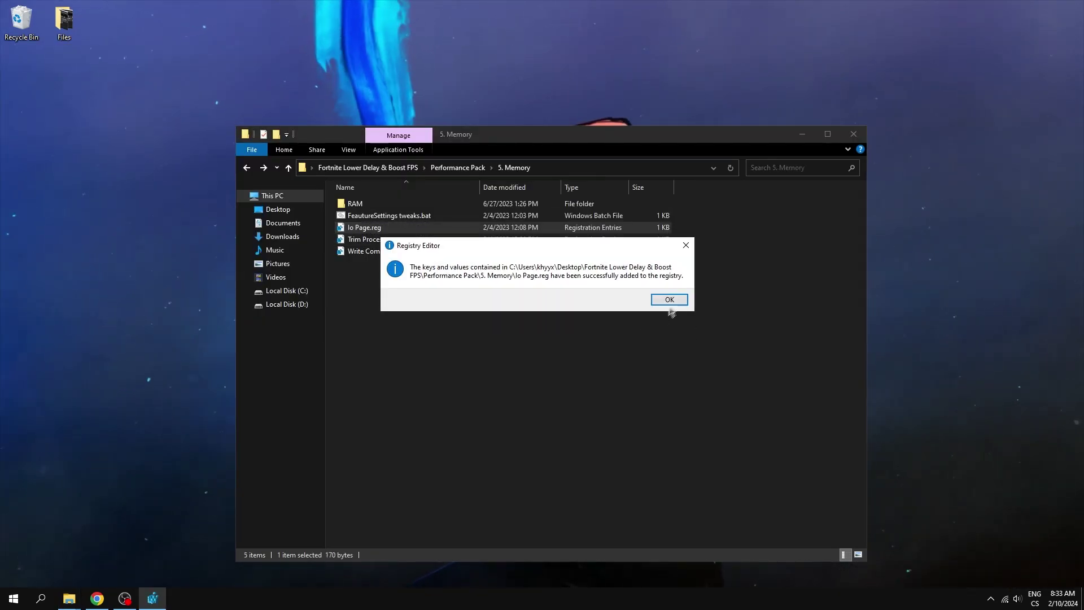
pyautogui.click(668, 297)
# Add Trim Process.reg and Write Combine.reg from the 5. Memory folder to the registry.
pyautogui.doubleClick(364, 239)
pyautogui.click(627, 316)
pyautogui.click(669, 304)
pyautogui.doubleClick(364, 251)
pyautogui.click(628, 316)
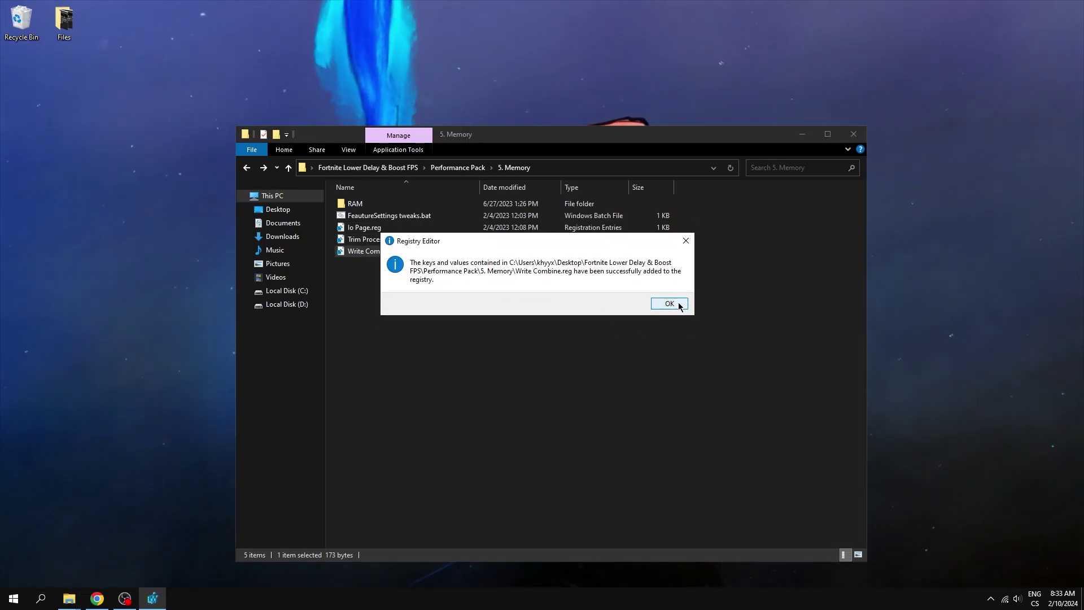
pyautogui.click(678, 305)
# Open the 6. Network folder of the Performance Pack and add NumConnections.reg to the registry.
pyautogui.click(245, 168)
pyautogui.doubleClick(364, 251)
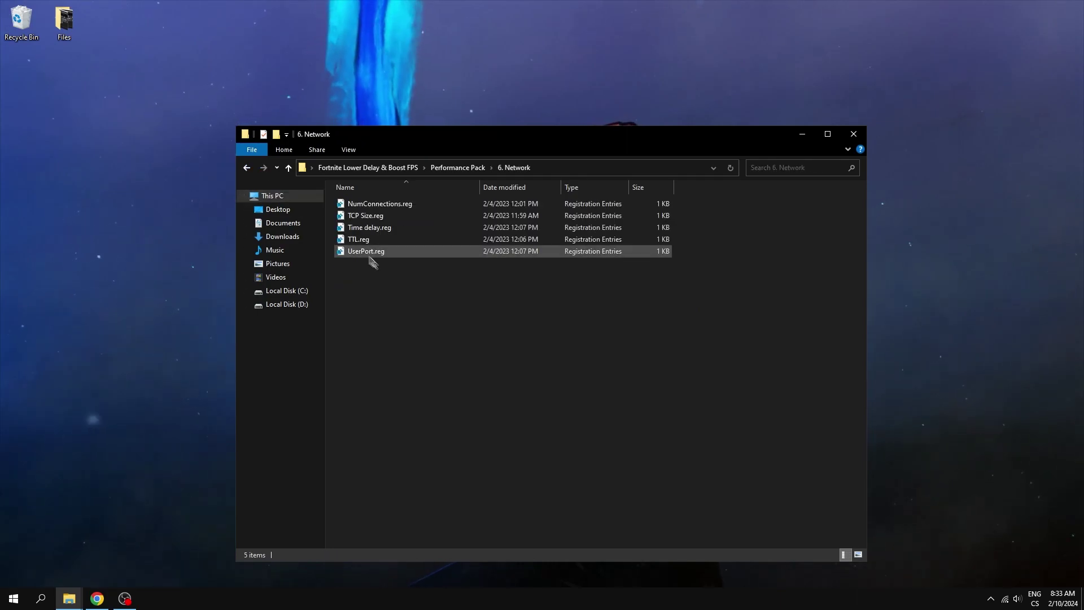
pyautogui.doubleClick(377, 204)
pyautogui.click(627, 316)
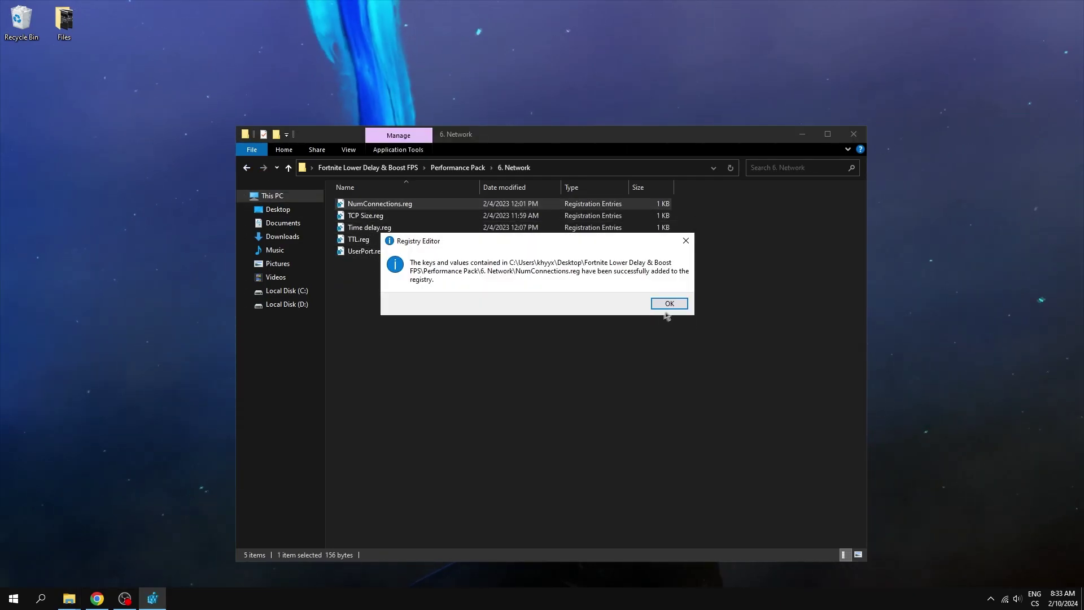
pyautogui.click(668, 303)
# Merge TCP Size.reg from the 6. Network folder into the registry.
pyautogui.click(366, 216)
pyautogui.rightClick(370, 219)
pyautogui.moveTo(451, 277)
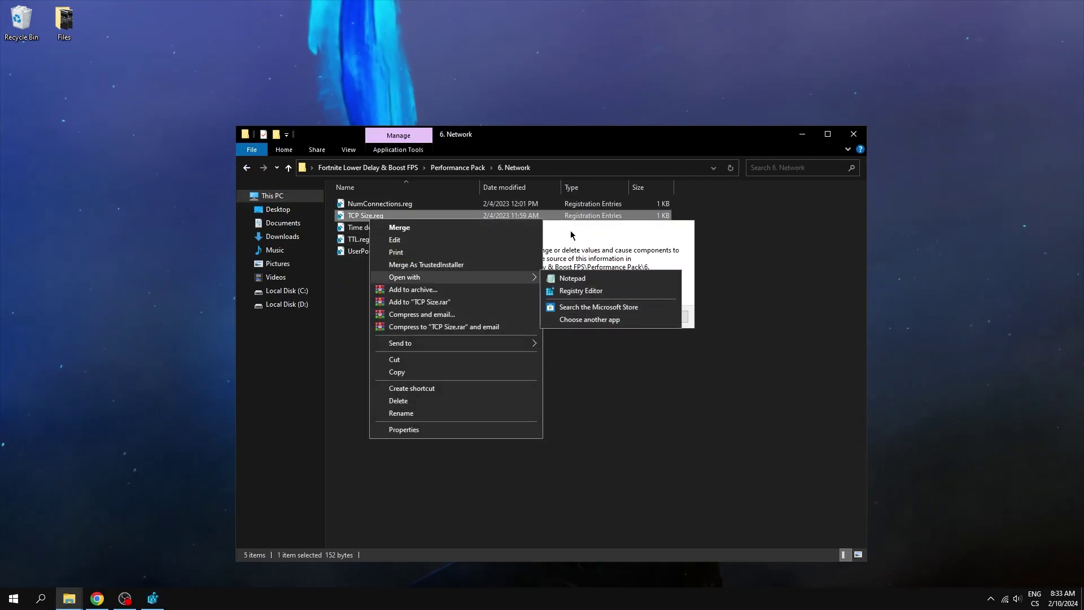
pyautogui.click(399, 227)
pyautogui.click(627, 316)
pyautogui.click(668, 303)
# Add Time delay.reg and TTL.reg from the 6. Network folder to the registry.
pyautogui.doubleClick(370, 227)
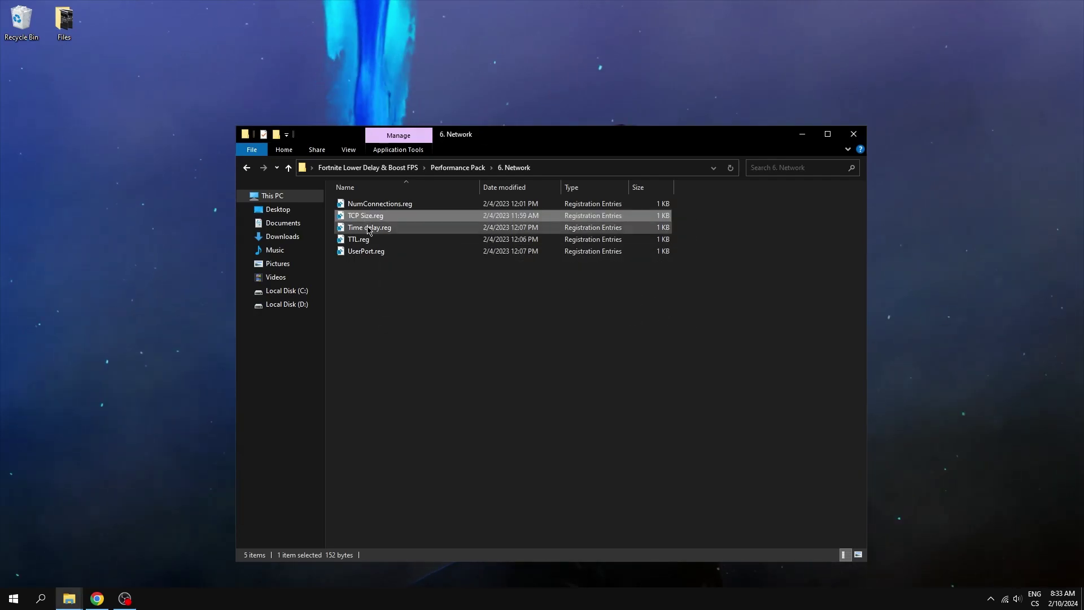
pyautogui.click(628, 316)
pyautogui.click(668, 303)
pyautogui.doubleClick(382, 243)
pyautogui.click(627, 316)
pyautogui.click(668, 303)
# Add UserPort.reg from the 6. Network folder to the registry.
pyautogui.doubleClick(366, 250)
pyautogui.click(627, 317)
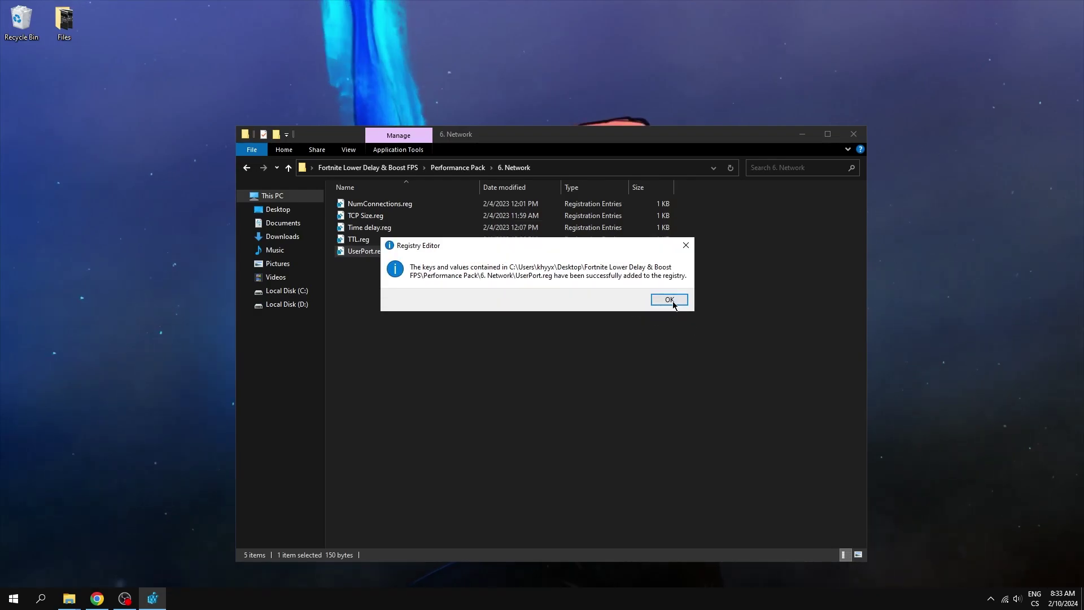
pyautogui.click(668, 303)
# Open the Windows Settings Tweaks folder and check the Xbox Game Bar and Game Mode settings through the 1. Turn Gamebar Off shortcut.
pyautogui.click(247, 167)
pyautogui.doubleClick(376, 263)
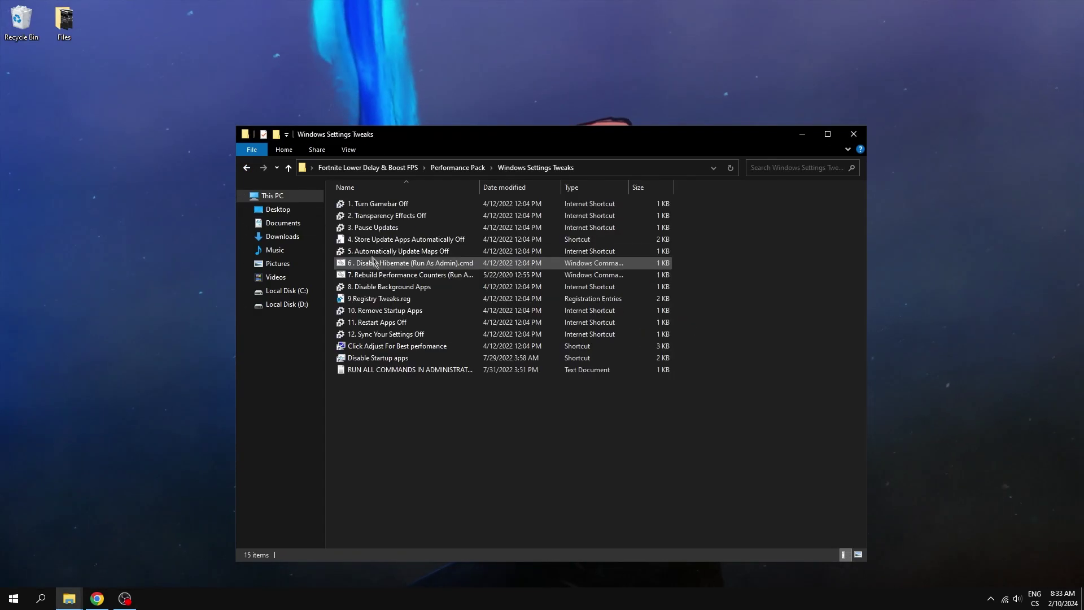
pyautogui.doubleClick(391, 205)
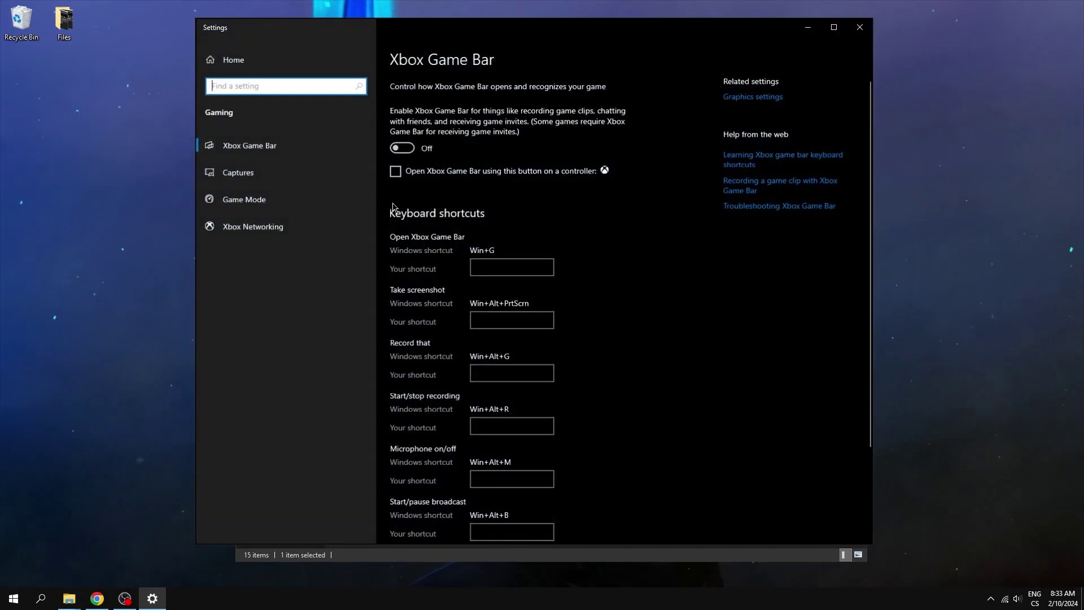
pyautogui.click(265, 201)
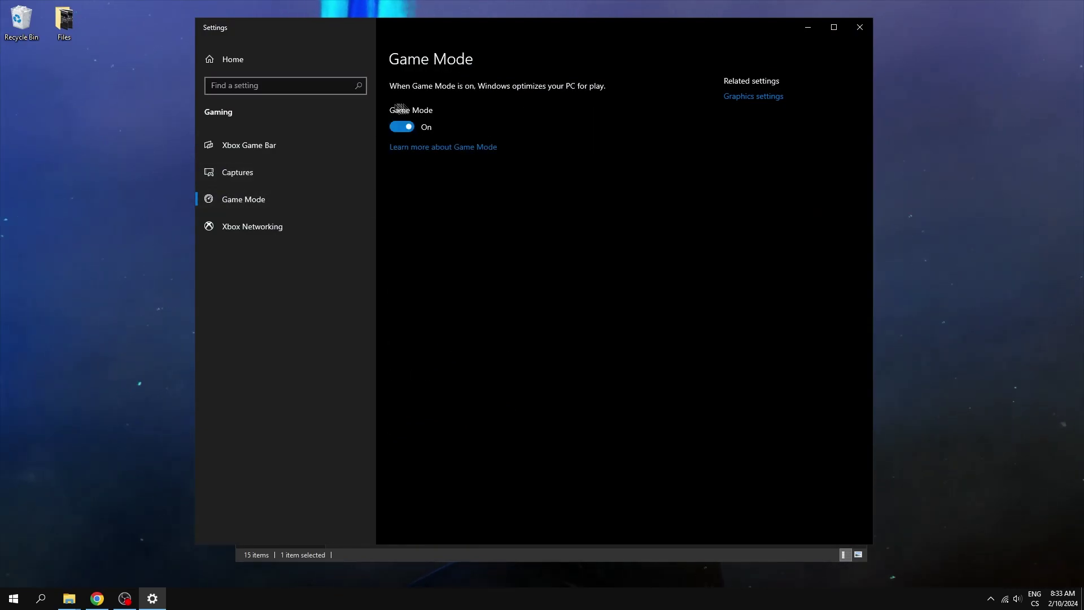
pyautogui.click(860, 28)
# Check the transparency effects and Windows Update pause settings through the 2. Transparency Effects Off and 3. Pause Updates shortcuts.
pyautogui.doubleClick(381, 223)
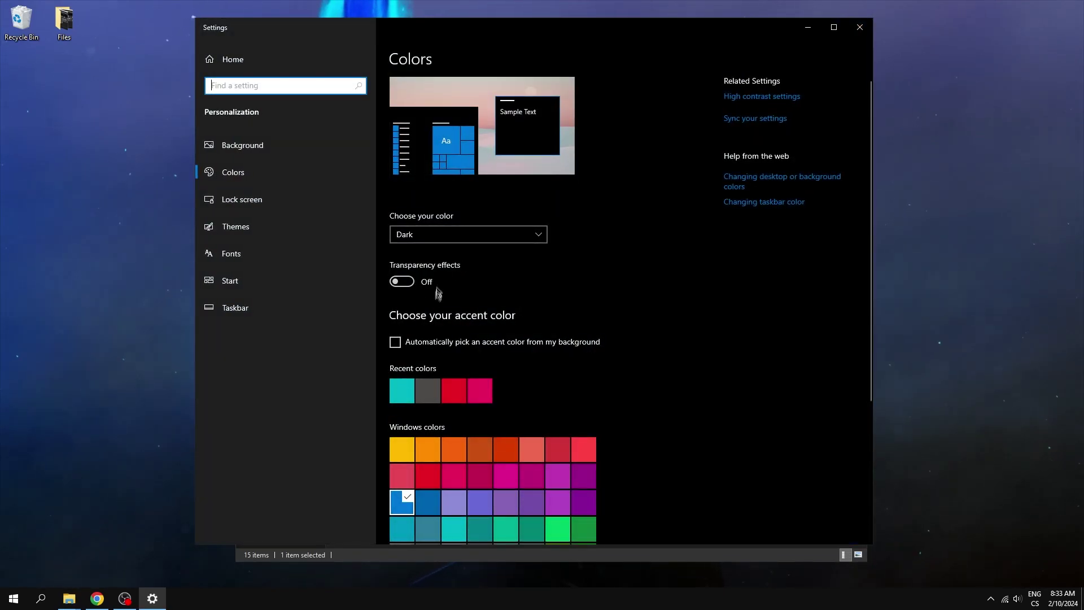
pyautogui.click(860, 27)
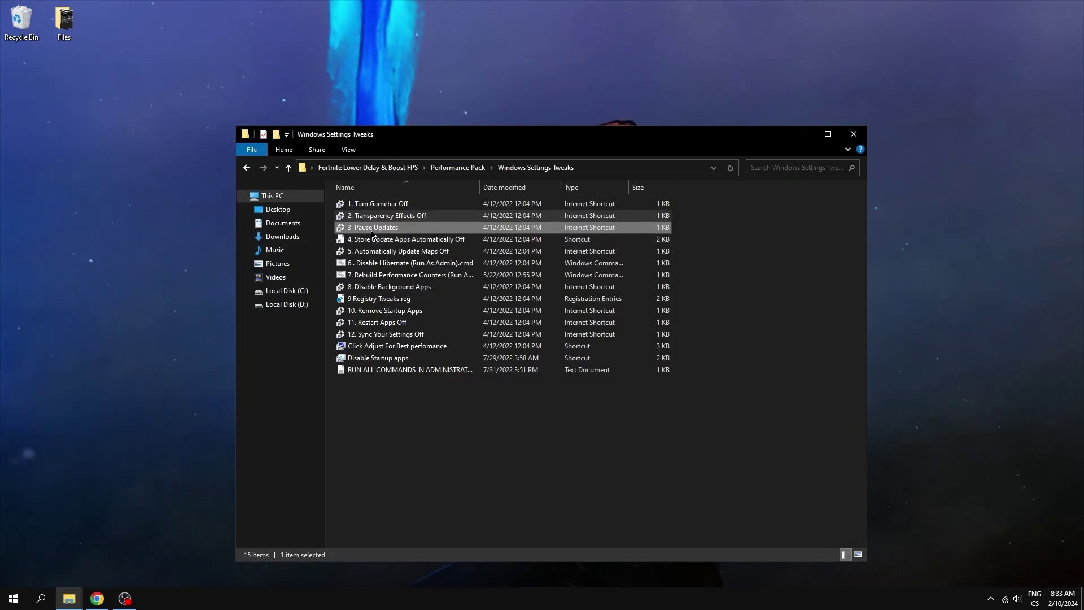
pyautogui.doubleClick(435, 239)
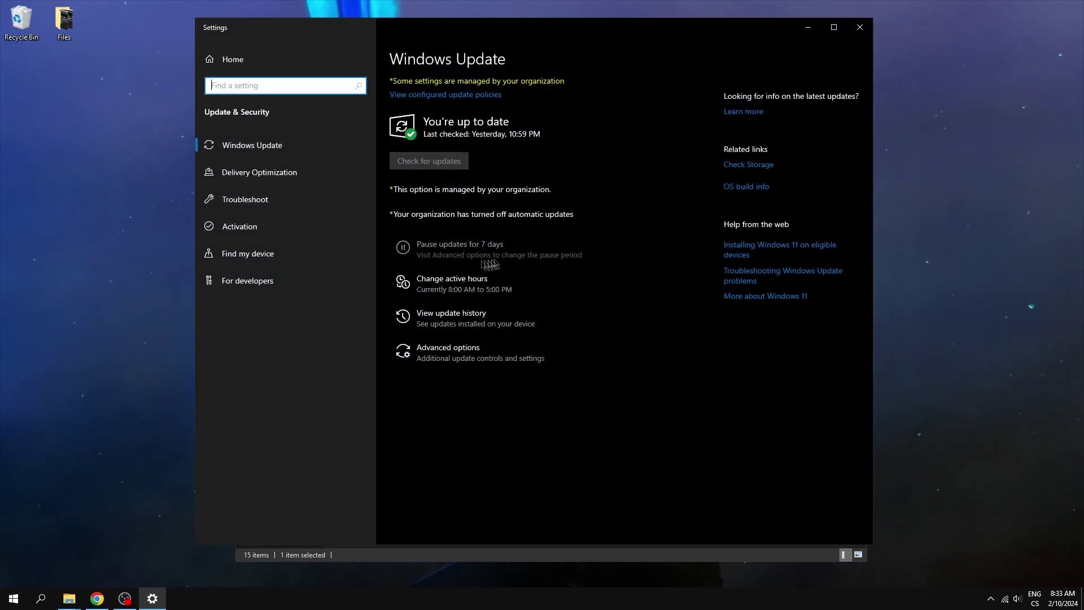
pyautogui.click(859, 27)
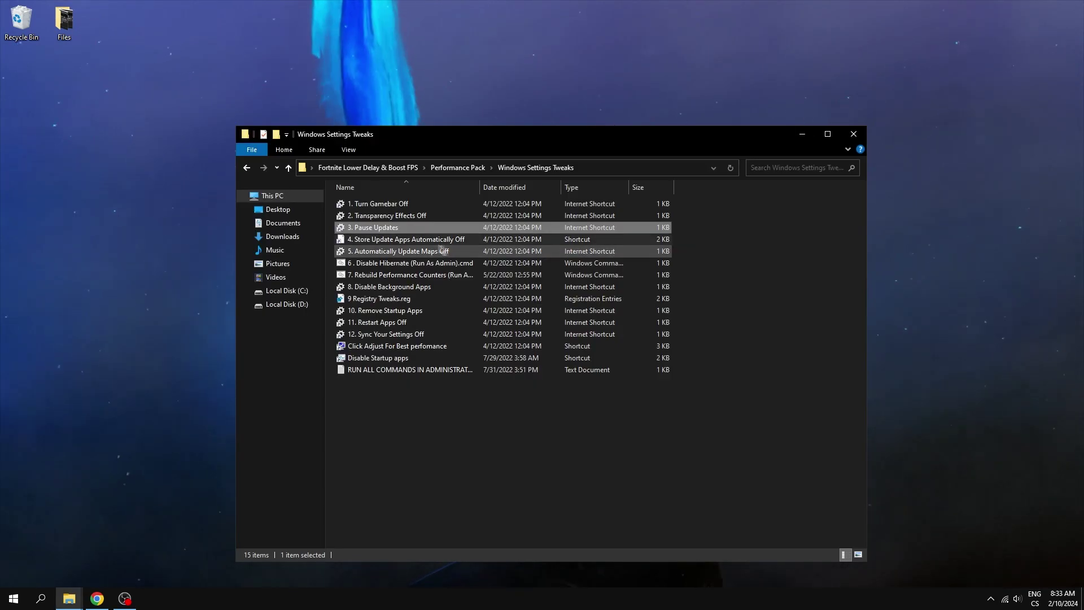
# Check the Microsoft Store's automatic app update setting, then open and close the 5. Automatically Update Maps Off shortcut.
pyautogui.doubleClick(404, 240)
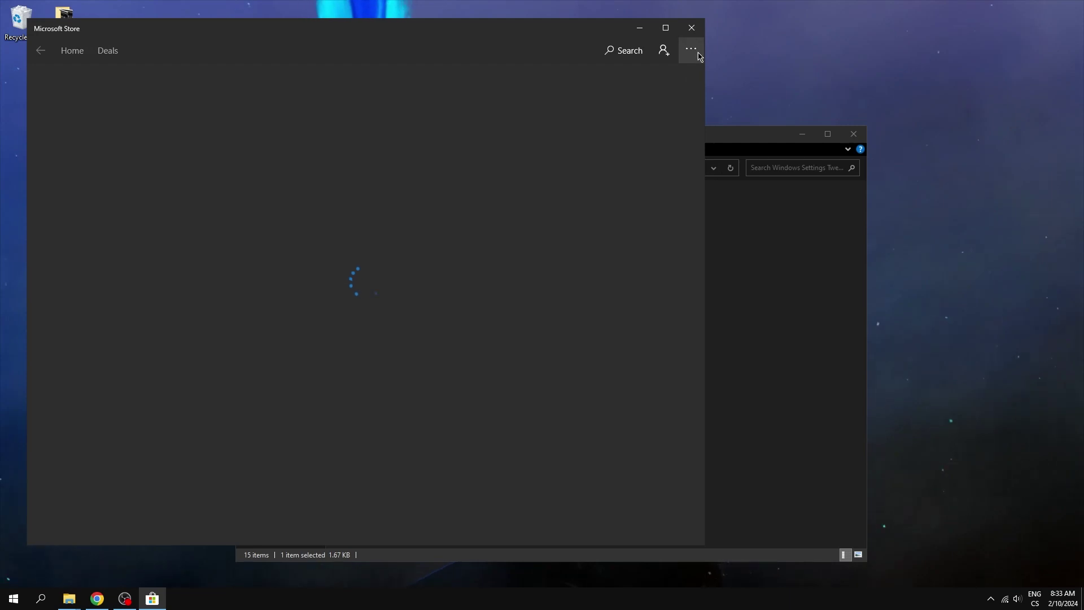
pyautogui.click(698, 54)
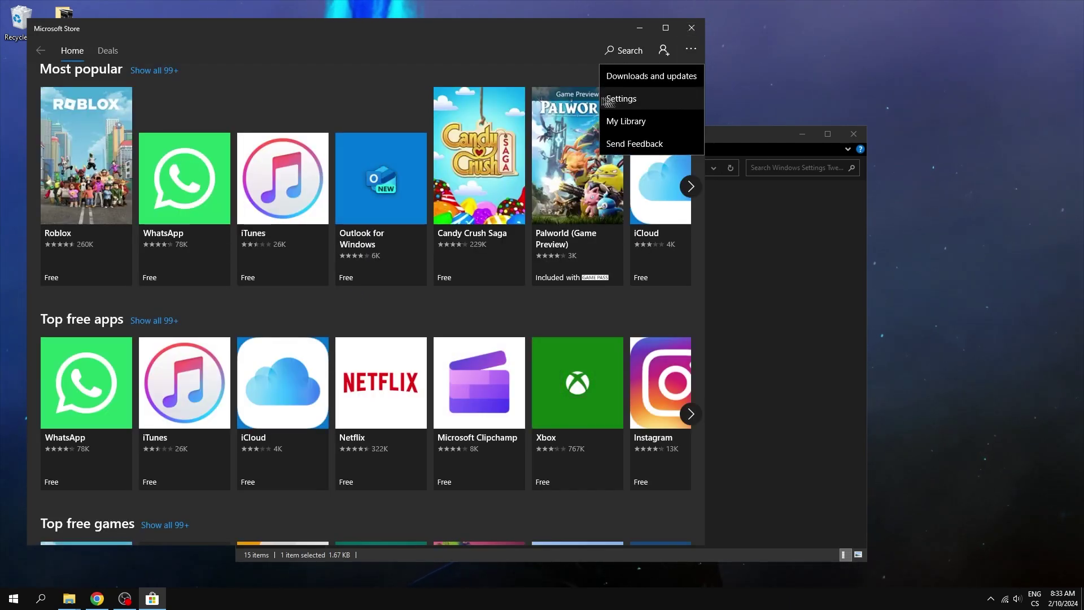
pyautogui.click(622, 99)
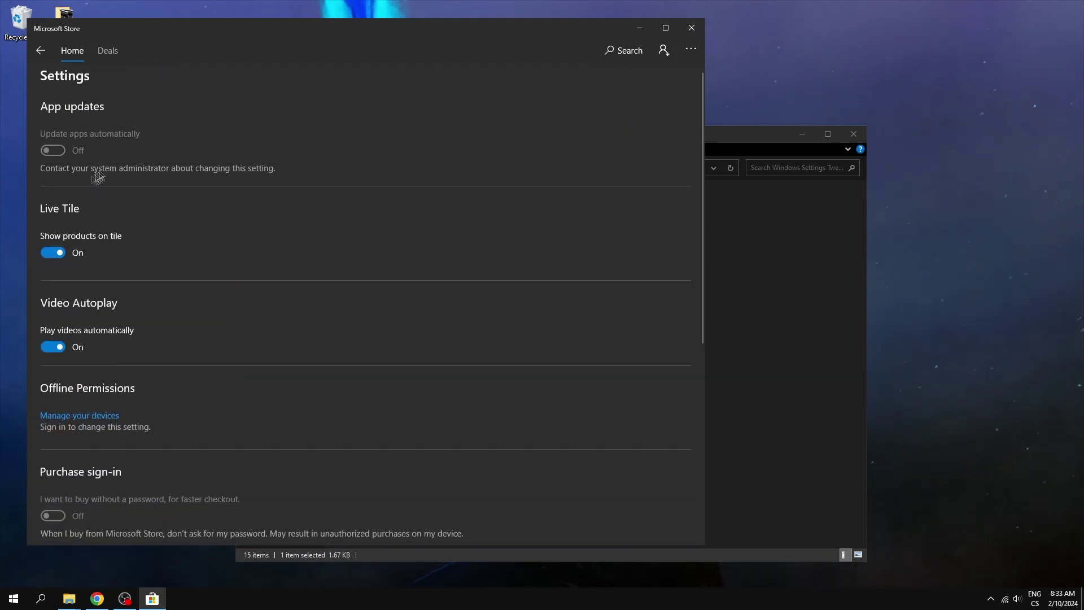
pyautogui.click(693, 30)
pyautogui.doubleClick(416, 252)
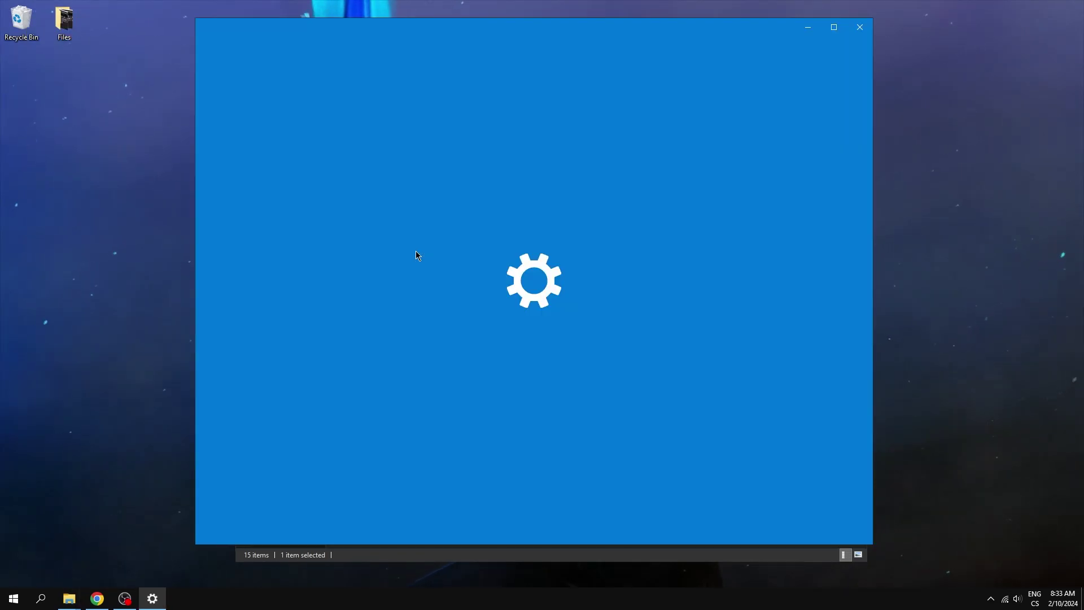
pyautogui.click(866, 28)
# Run the 6. Disable Hibernate and 7. Rebuild Performance Counters scripts from the Windows Settings Tweaks folder.
pyautogui.doubleClick(396, 264)
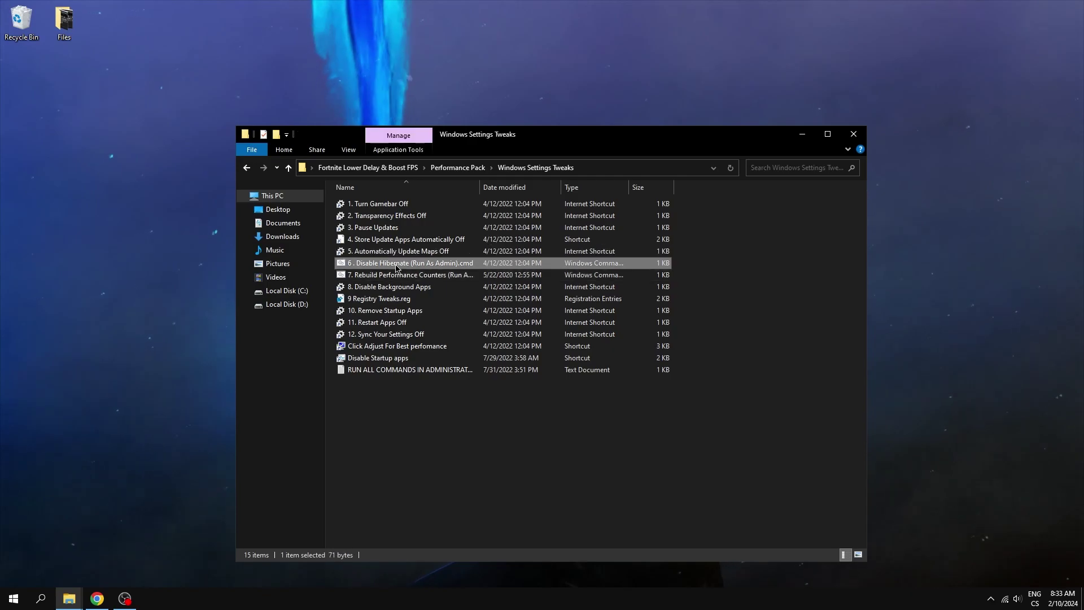
pyautogui.press('Return')
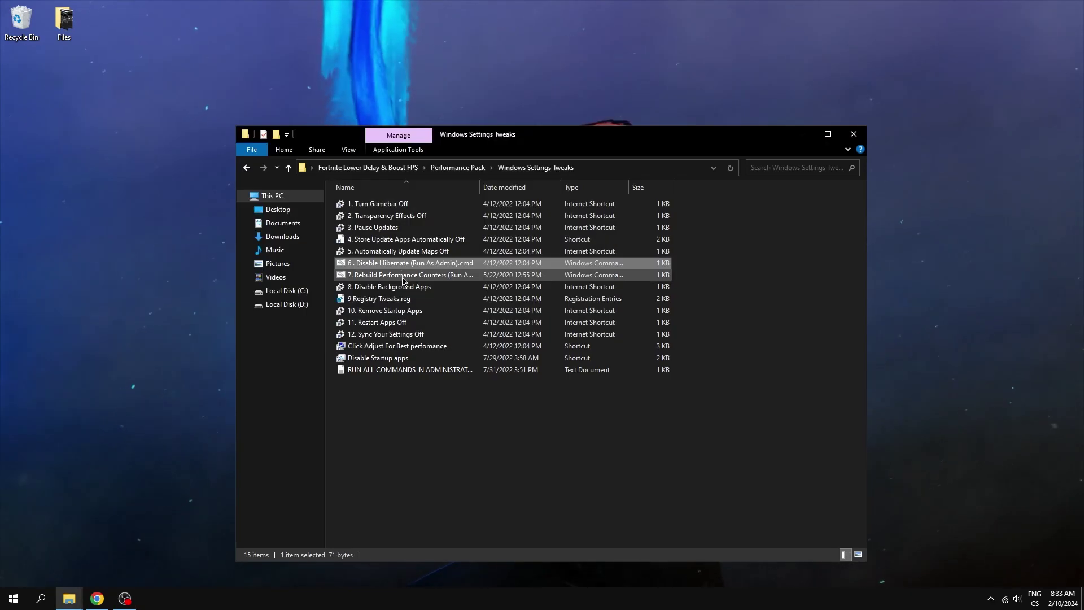
pyautogui.doubleClick(403, 276)
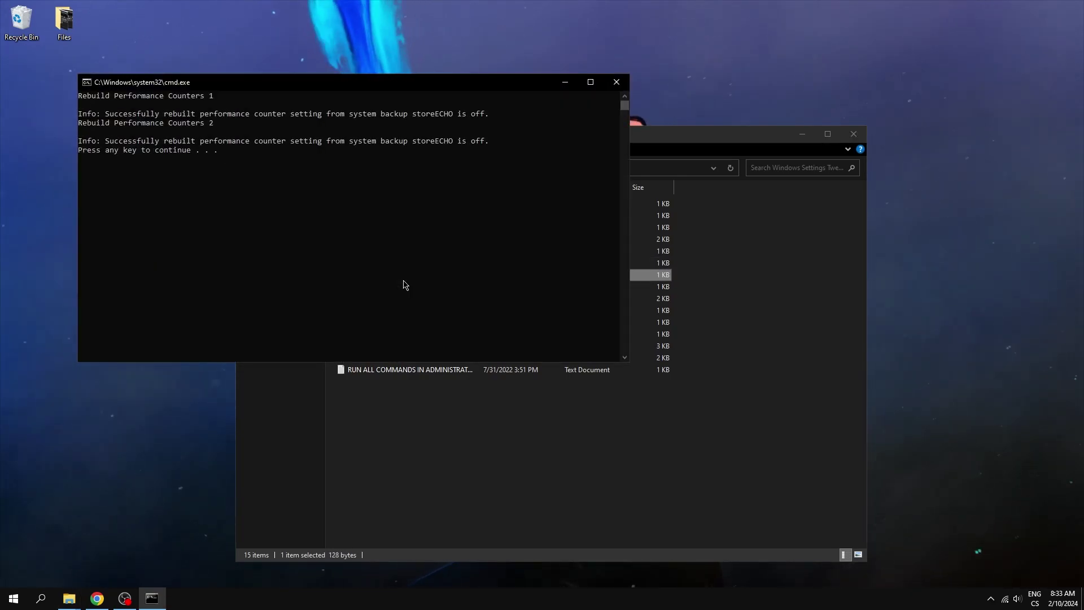
pyautogui.press('Return')
# Check the Background apps settings through the 8. Disable Background Apps shortcut and add 9 Registry Tweaks.reg to the registry.
pyautogui.doubleClick(409, 287)
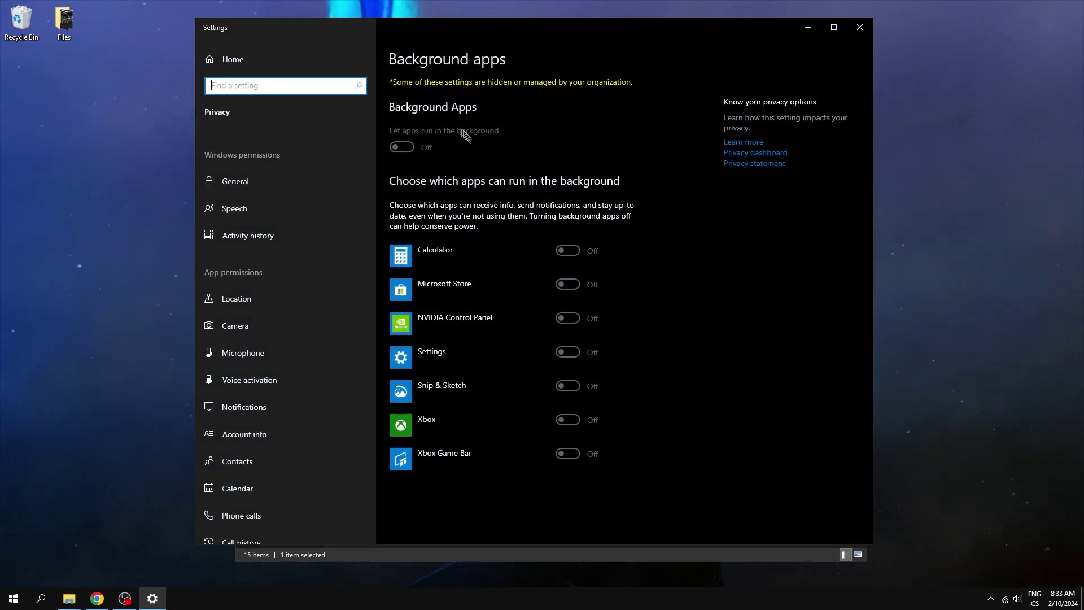
pyautogui.click(860, 27)
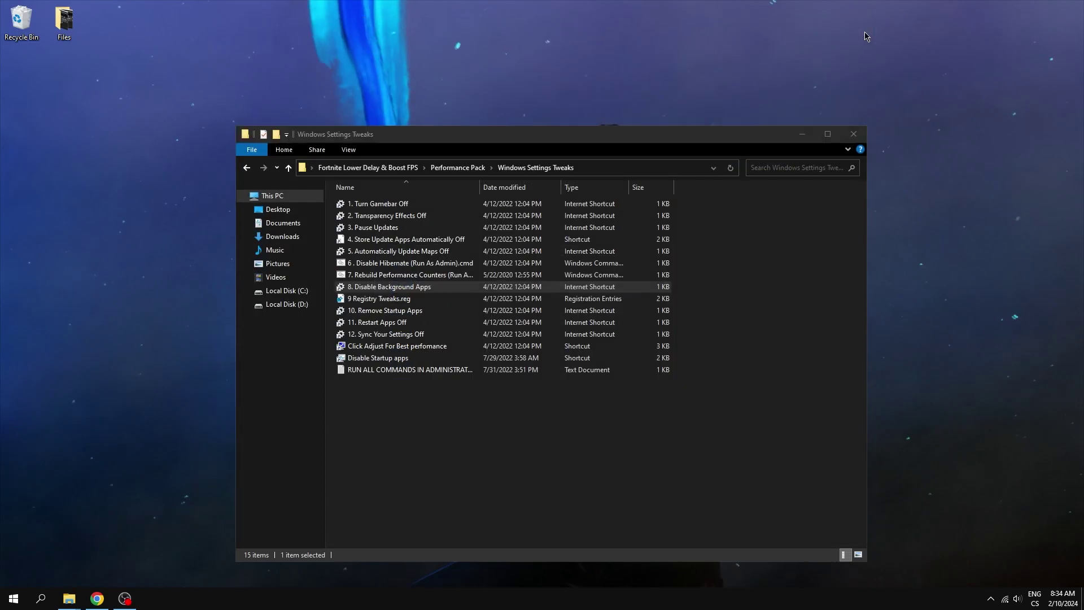
pyautogui.doubleClick(364, 298)
pyautogui.click(627, 316)
# Review the settings pages opened by the 10. Remove Startup Apps, 11. Restart Apps Off and 12. Sync Your Settings Off shortcuts.
pyautogui.doubleClick(395, 312)
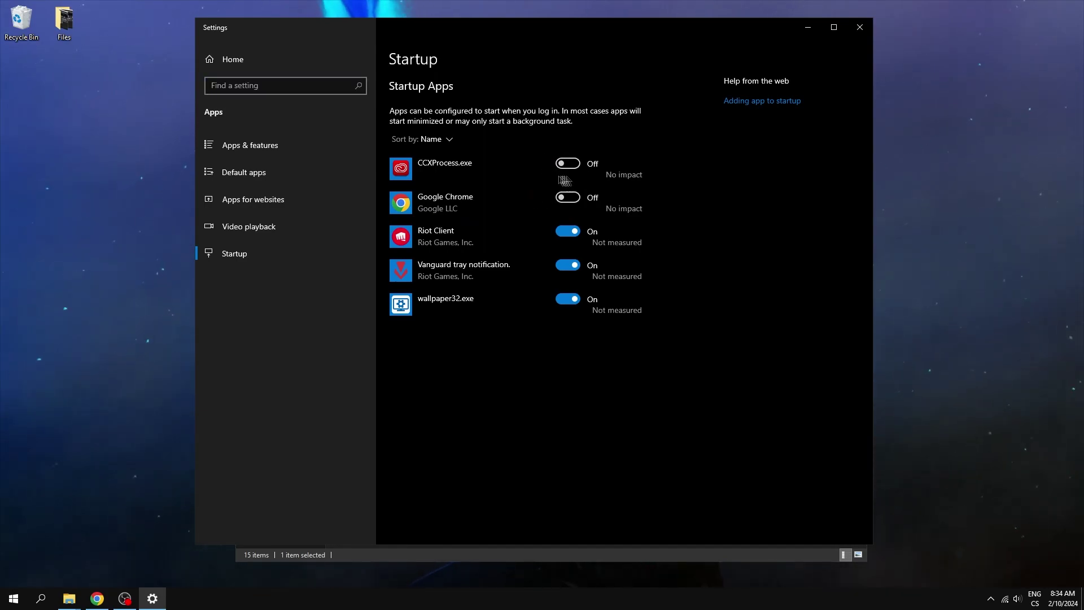
pyautogui.click(860, 27)
pyautogui.doubleClick(421, 326)
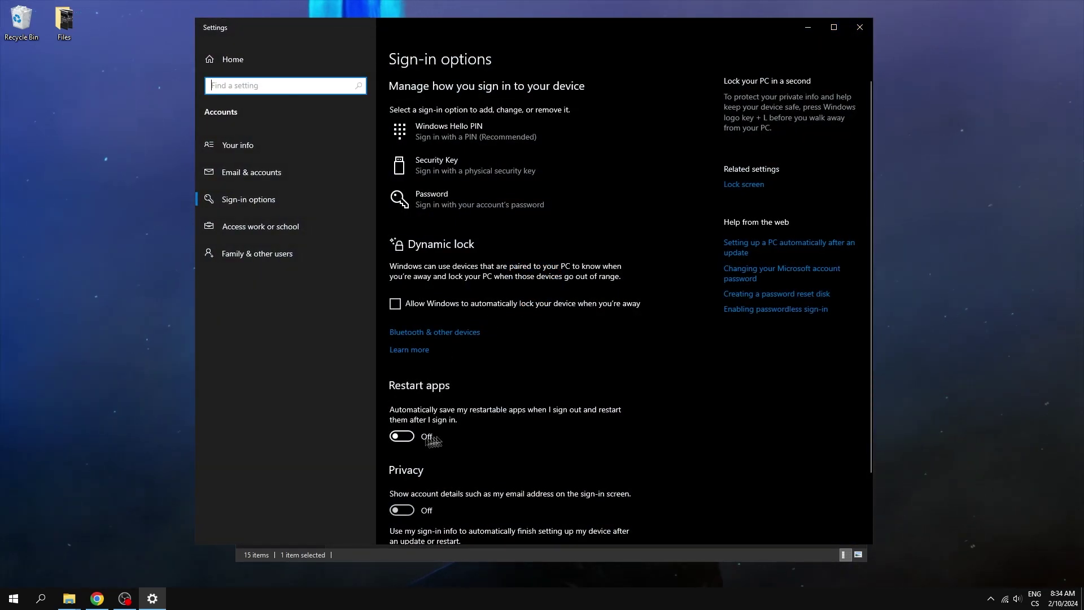
pyautogui.click(860, 27)
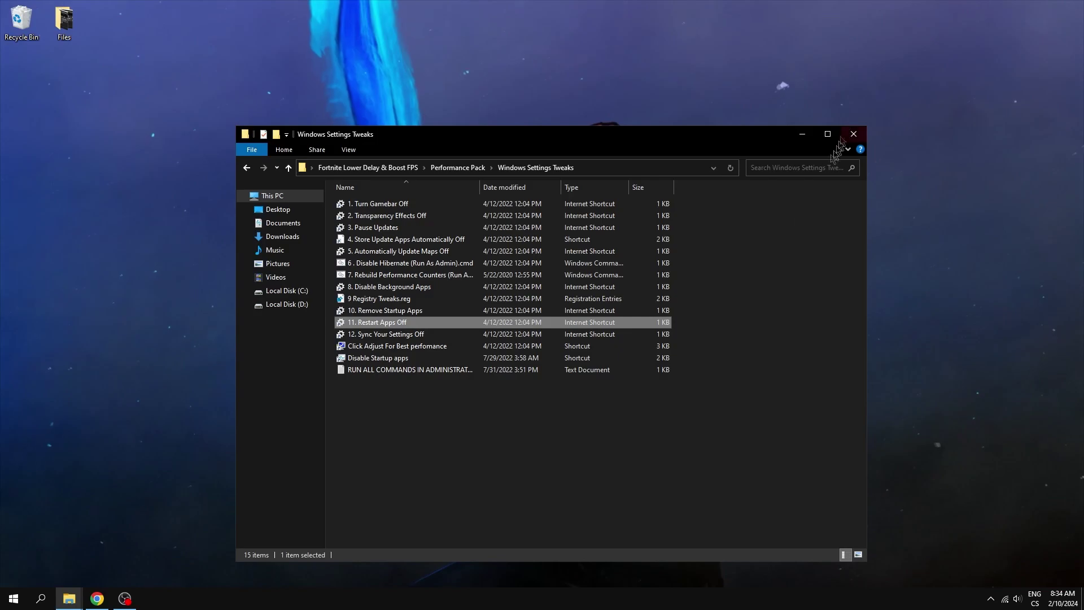
pyautogui.doubleClick(386, 334)
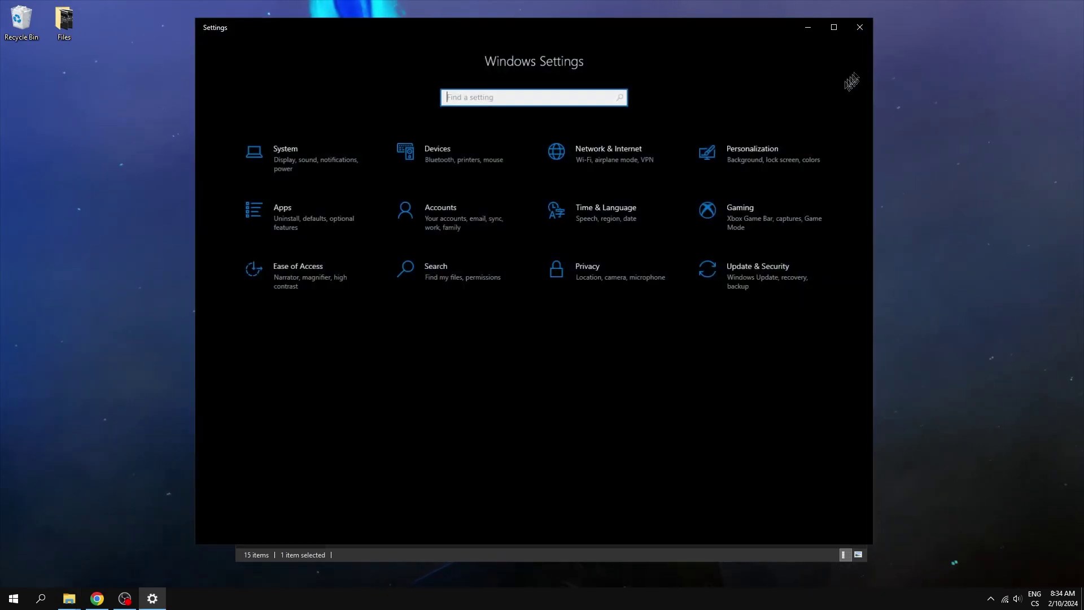
pyautogui.click(863, 27)
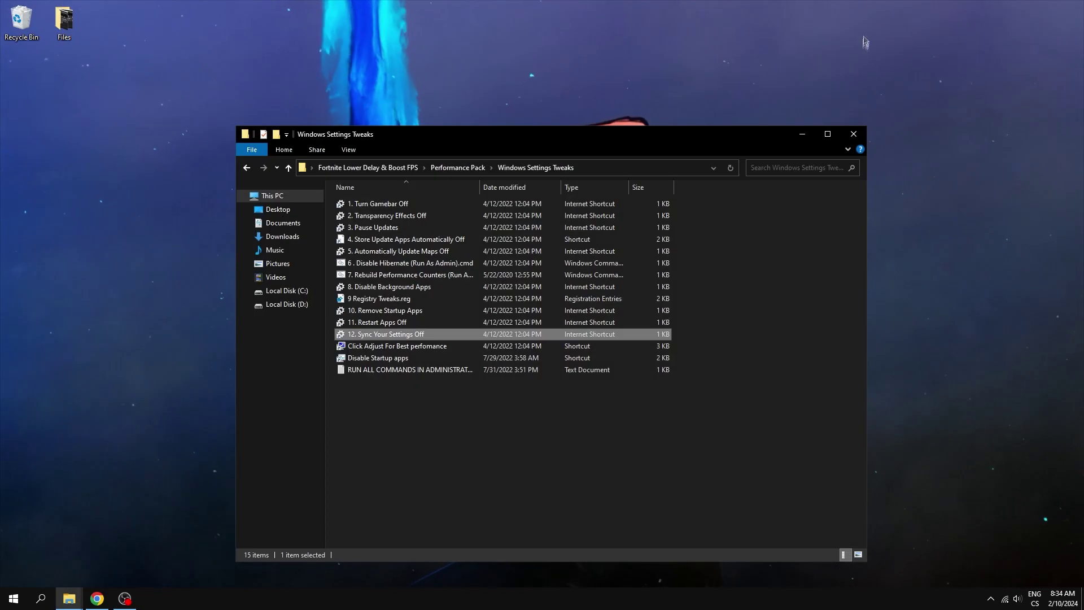
# Set the Windows visual effects to Adjust for best performance in Performance Options.
pyautogui.doubleClick(395, 346)
pyautogui.click(192, 188)
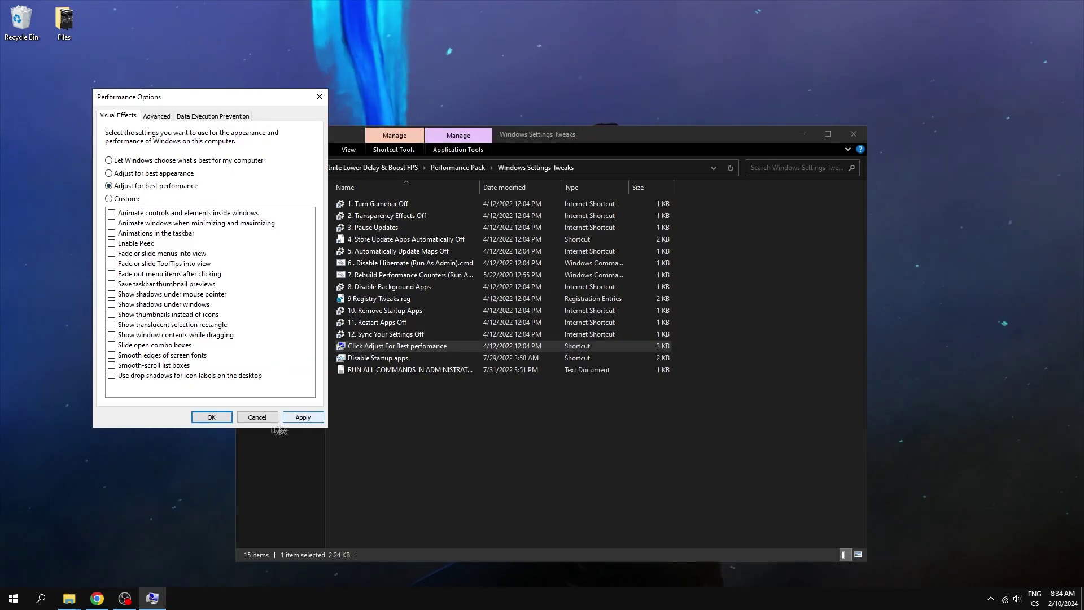
pyautogui.click(211, 421)
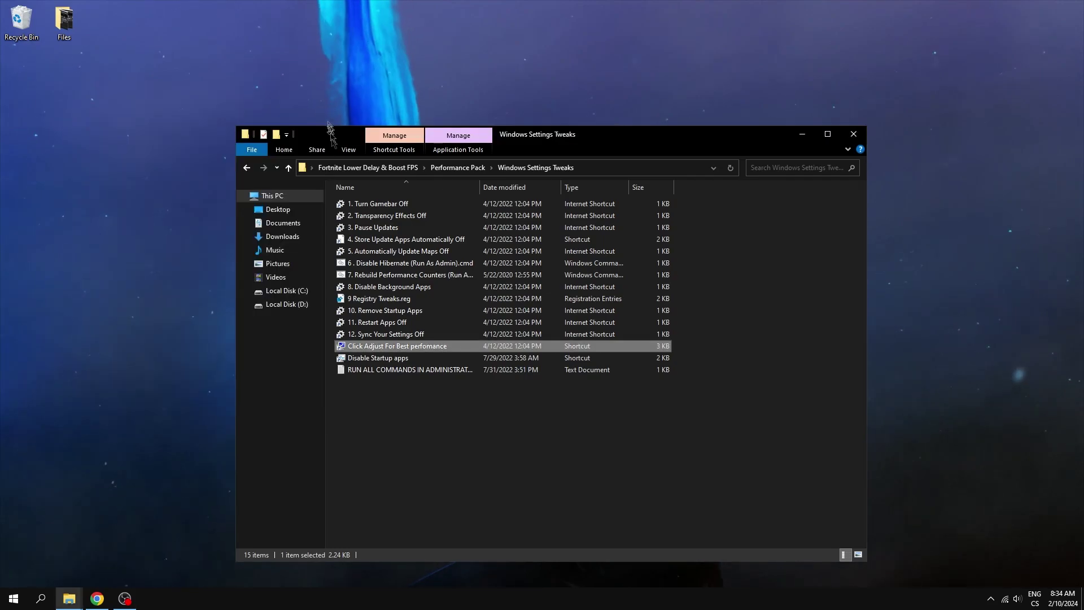
# Close the Performance Pack folder and bring up the power options for restarting the PC.
pyautogui.press('BackSpace')
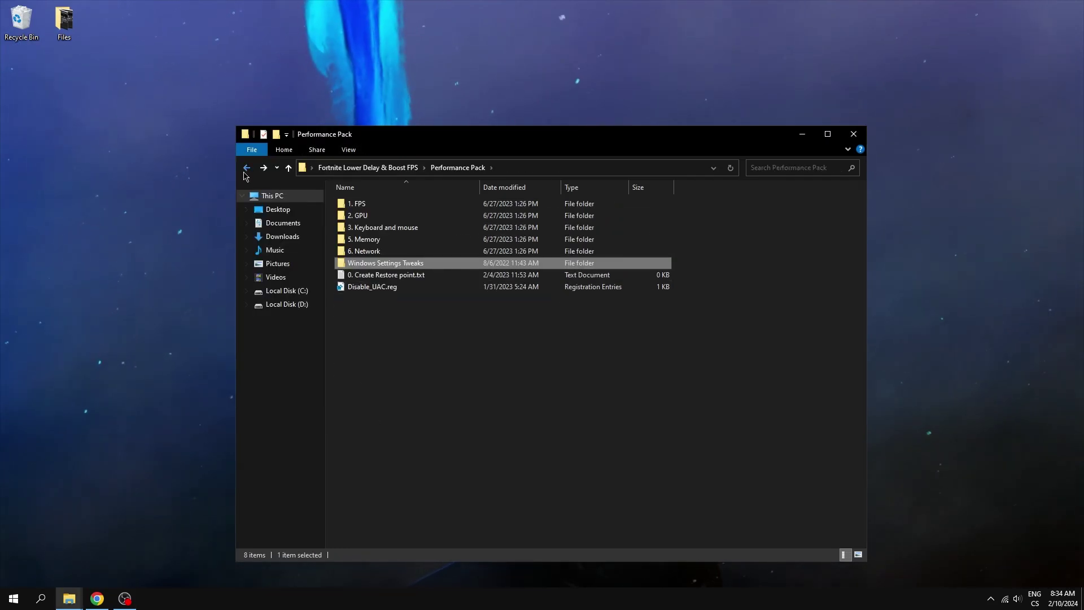
pyautogui.click(853, 134)
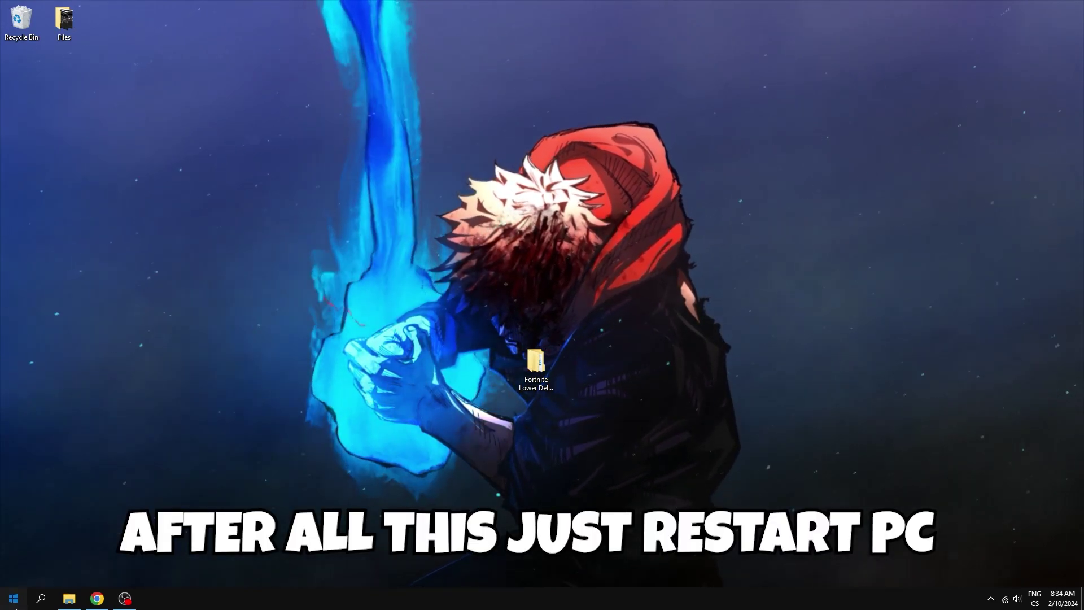
pyautogui.click(14, 598)
pyautogui.click(15, 576)
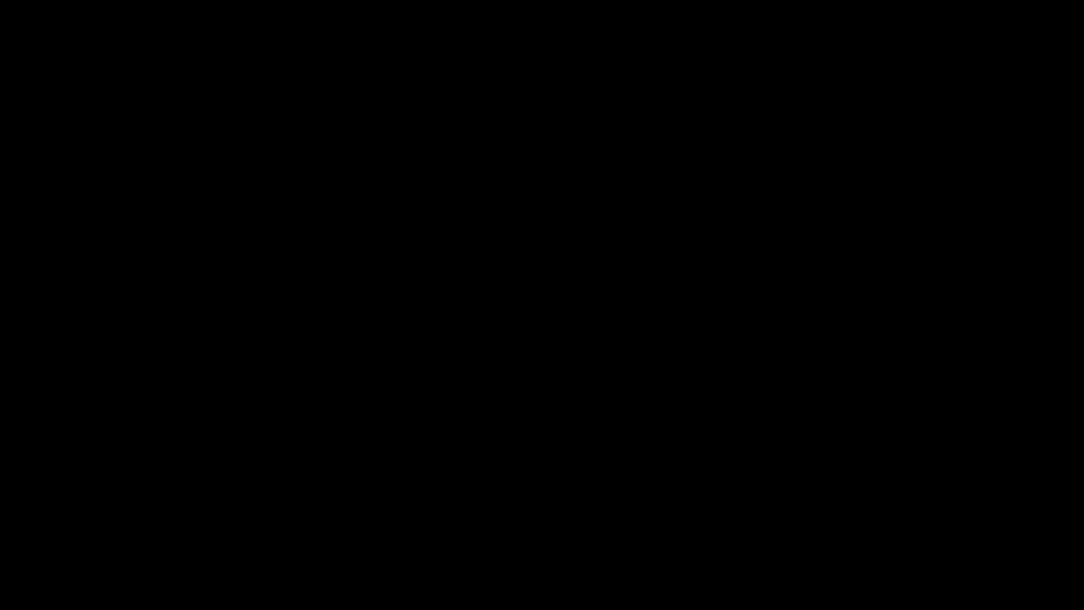